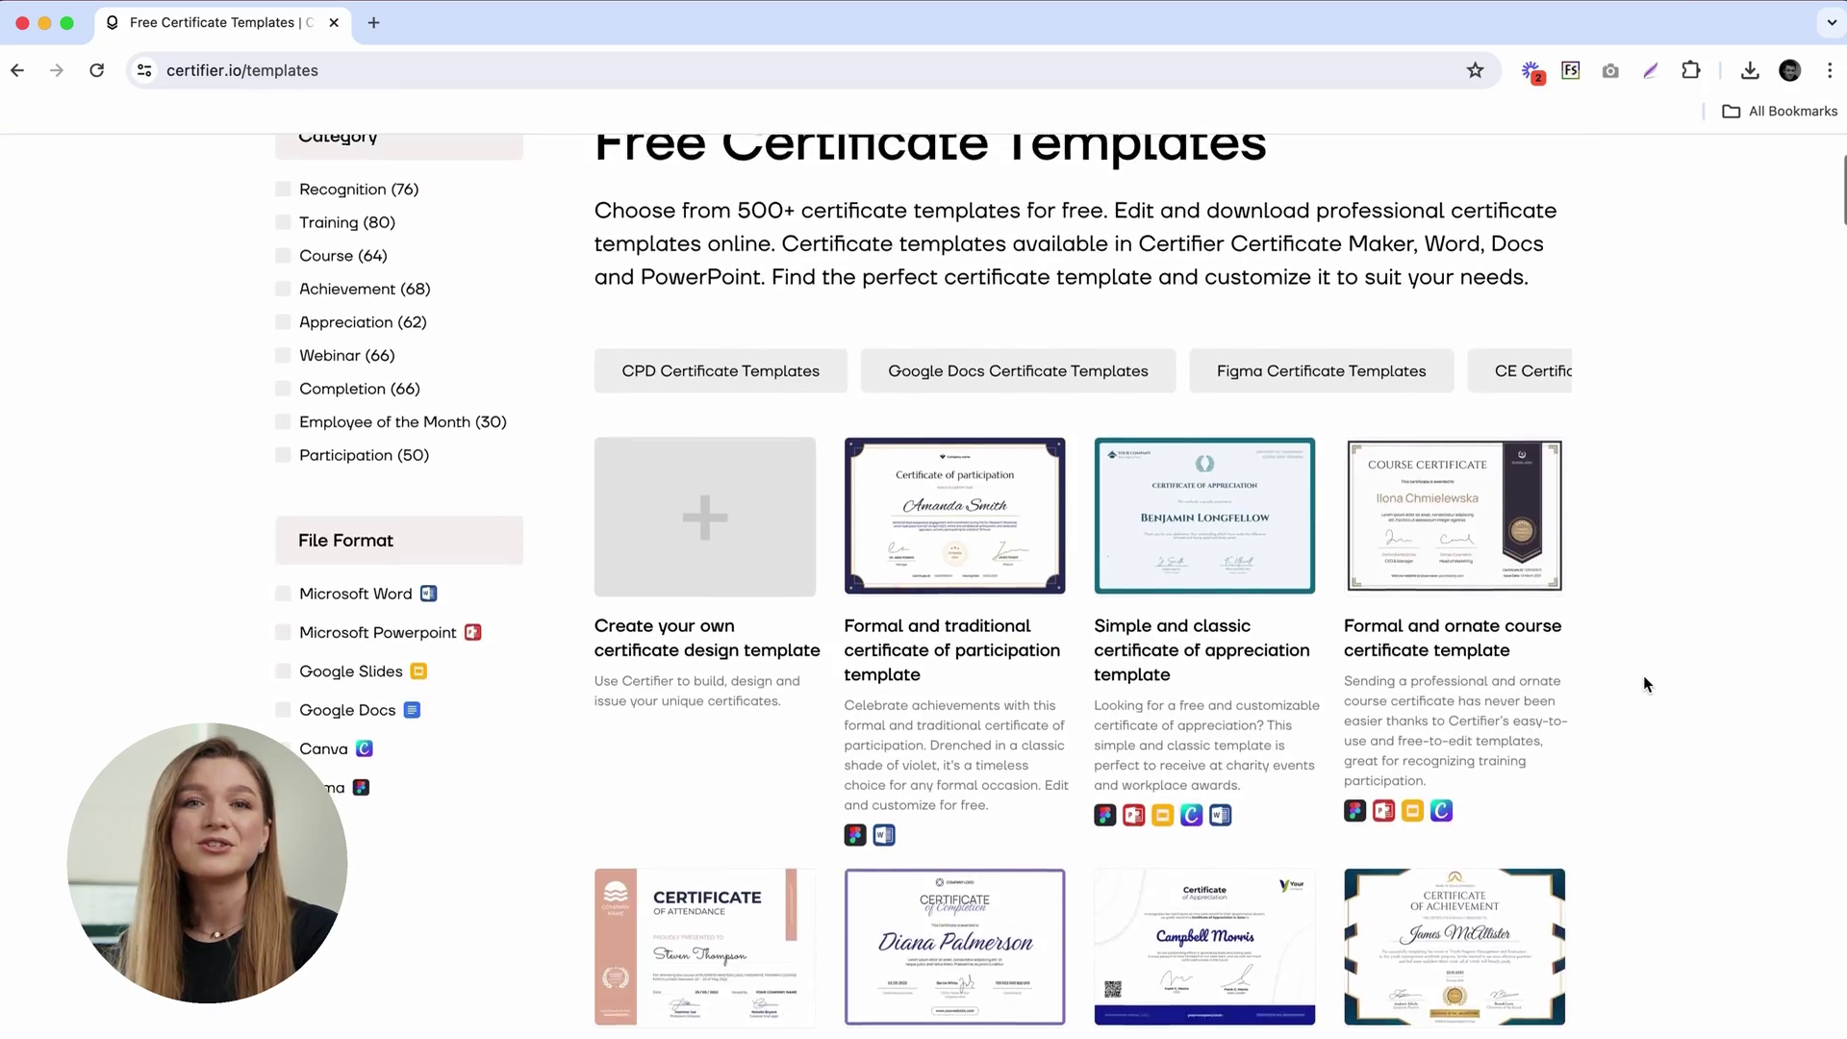
Open the 'Professional and polished' completion template in the online design editor, signing in with Google.
scroll(1644, 678, "down", 6)
scroll(1644, 678, "down", 12)
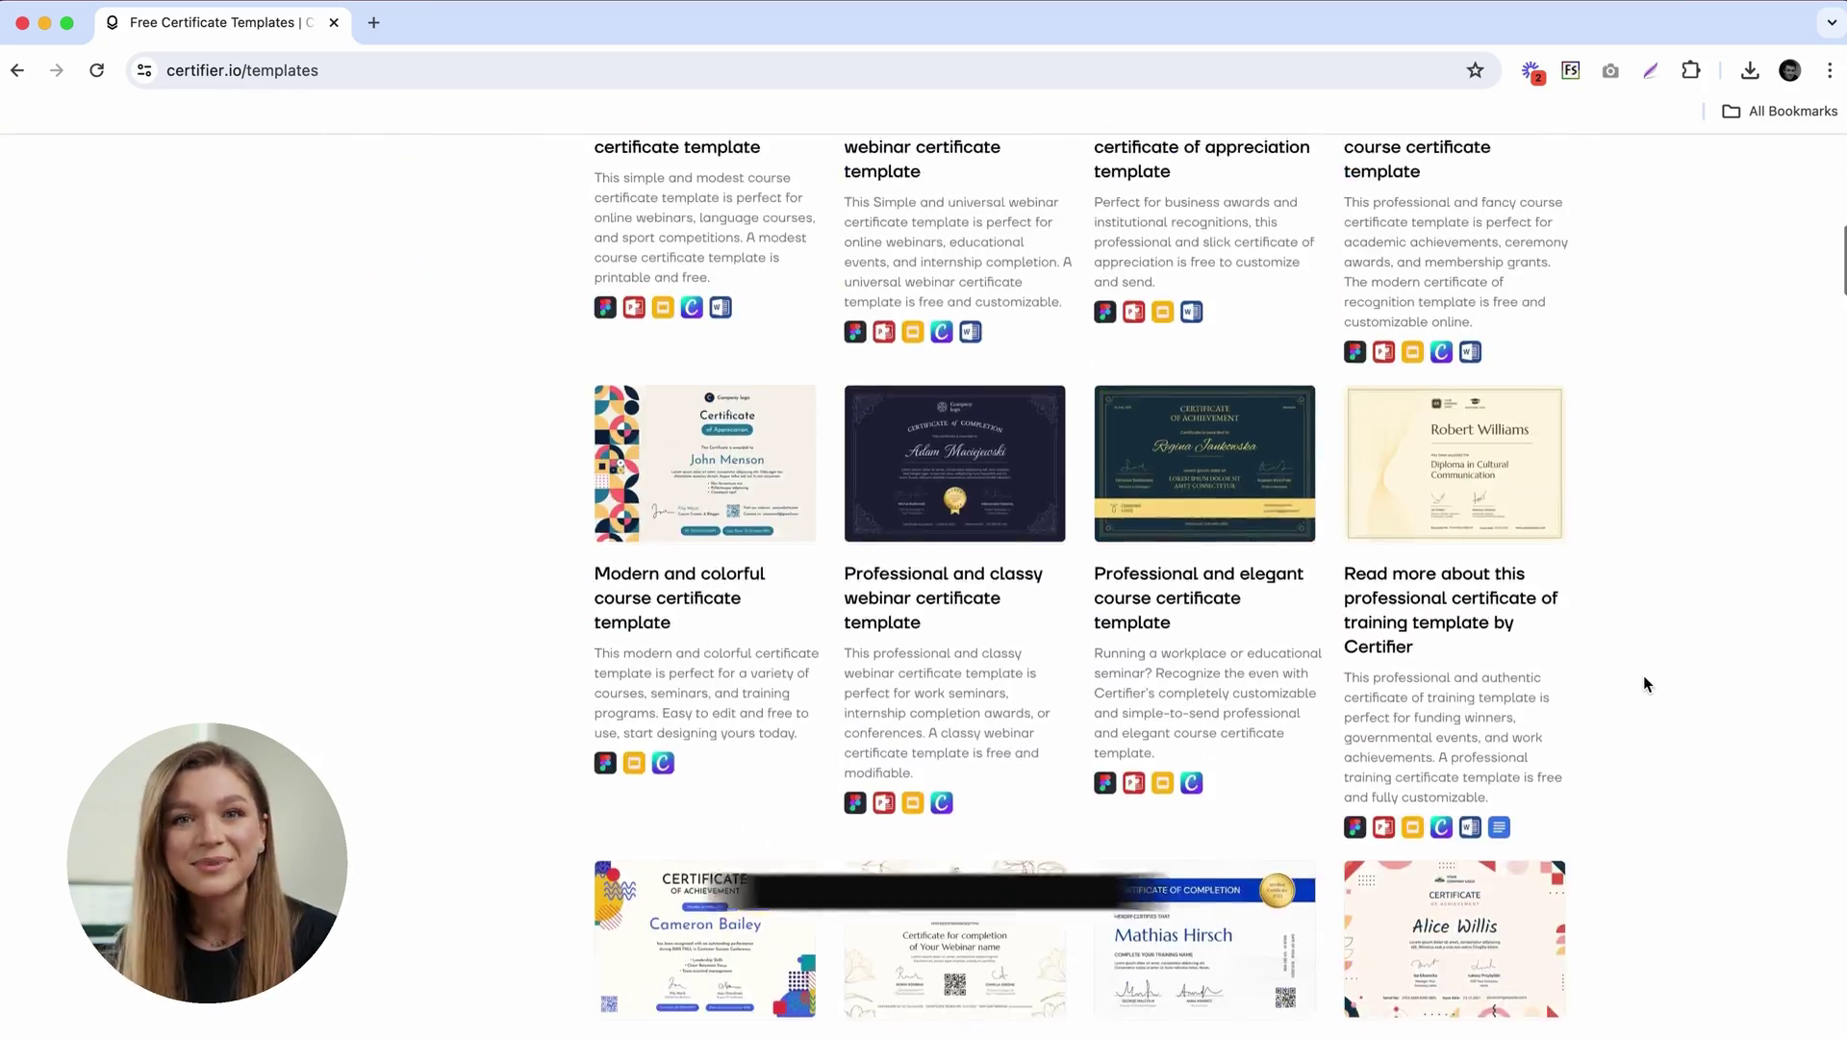
scroll(1644, 677, "down", 4)
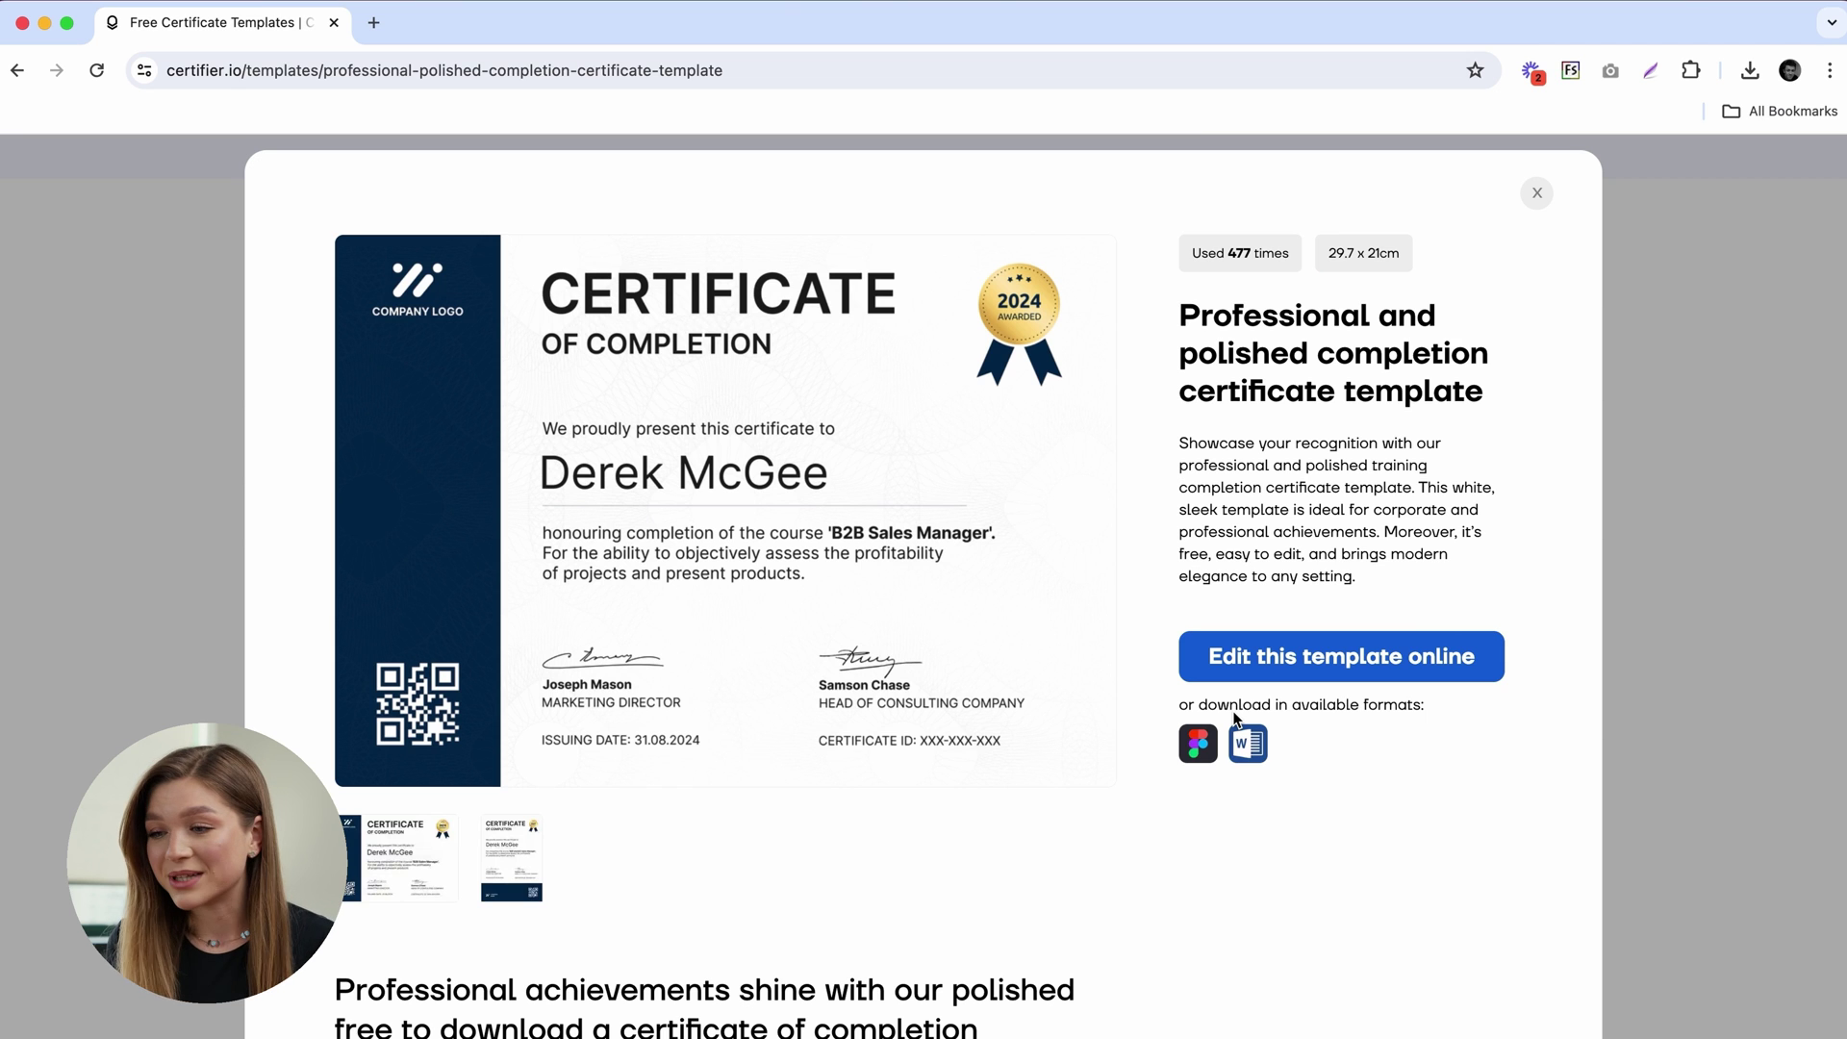
left_click(1356, 659)
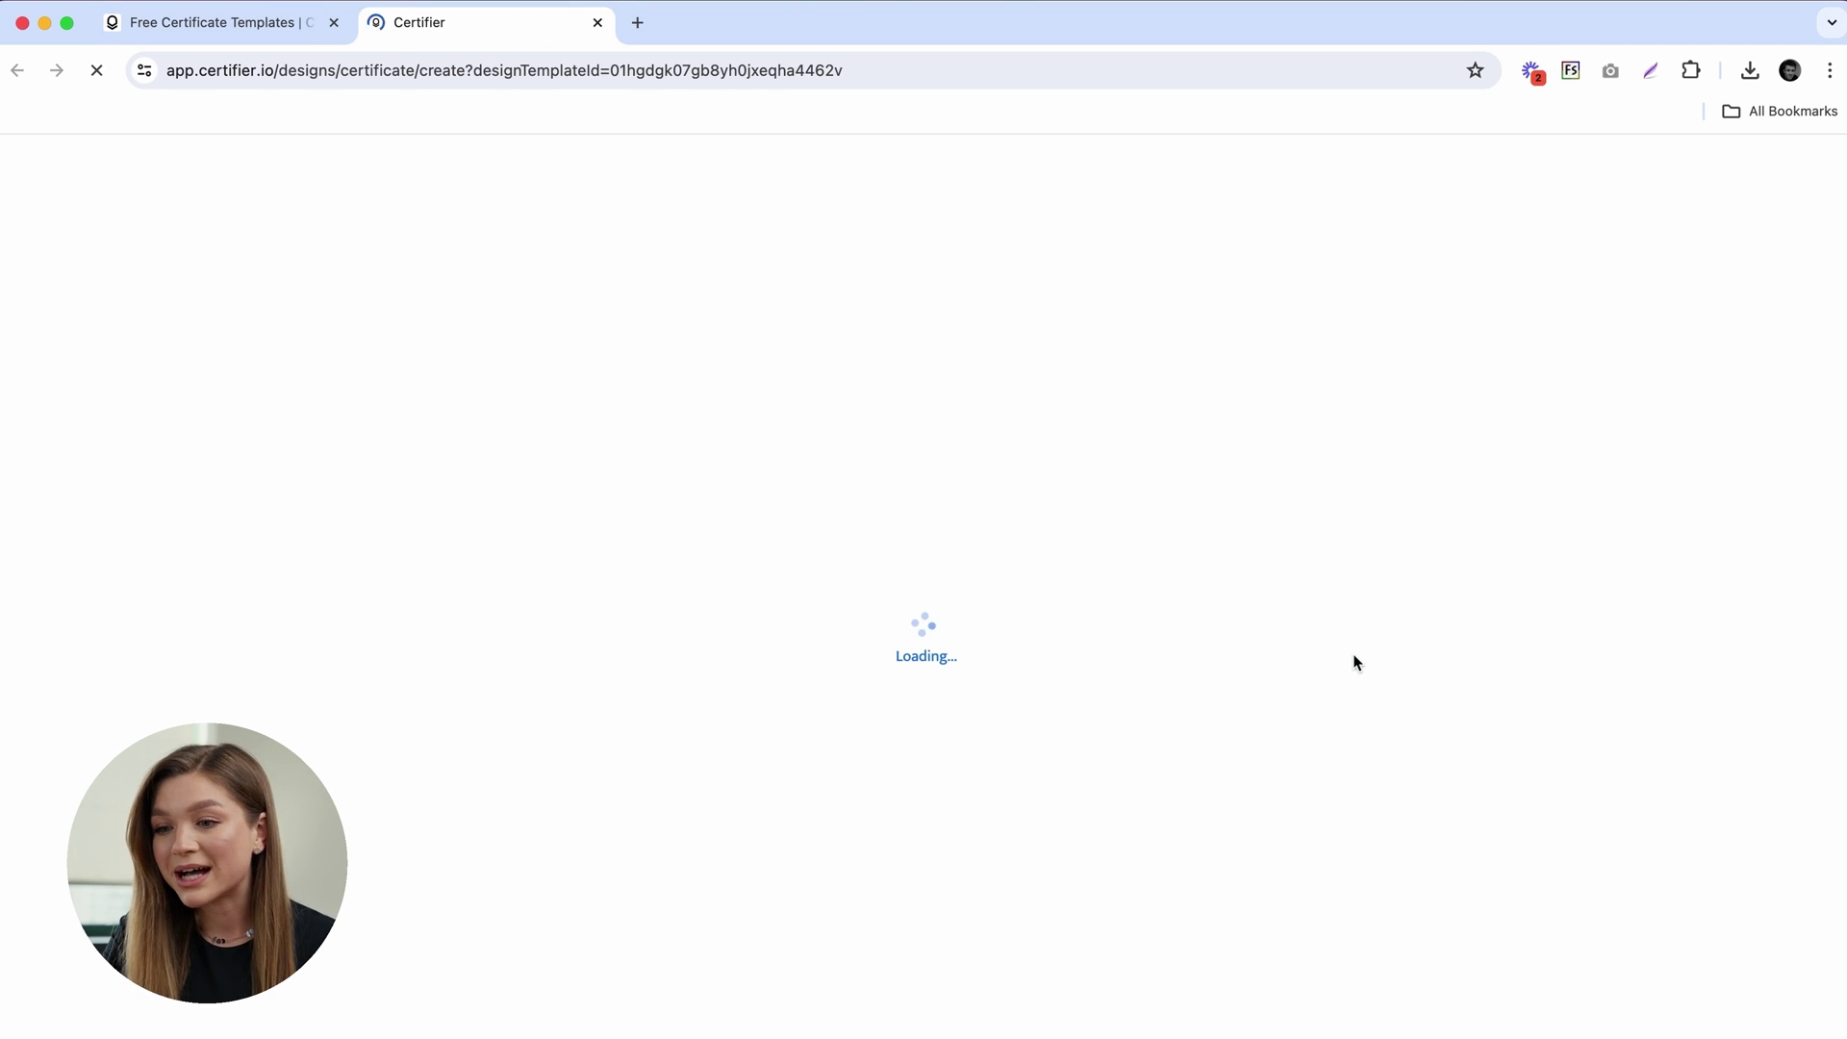
left_click(614, 774)
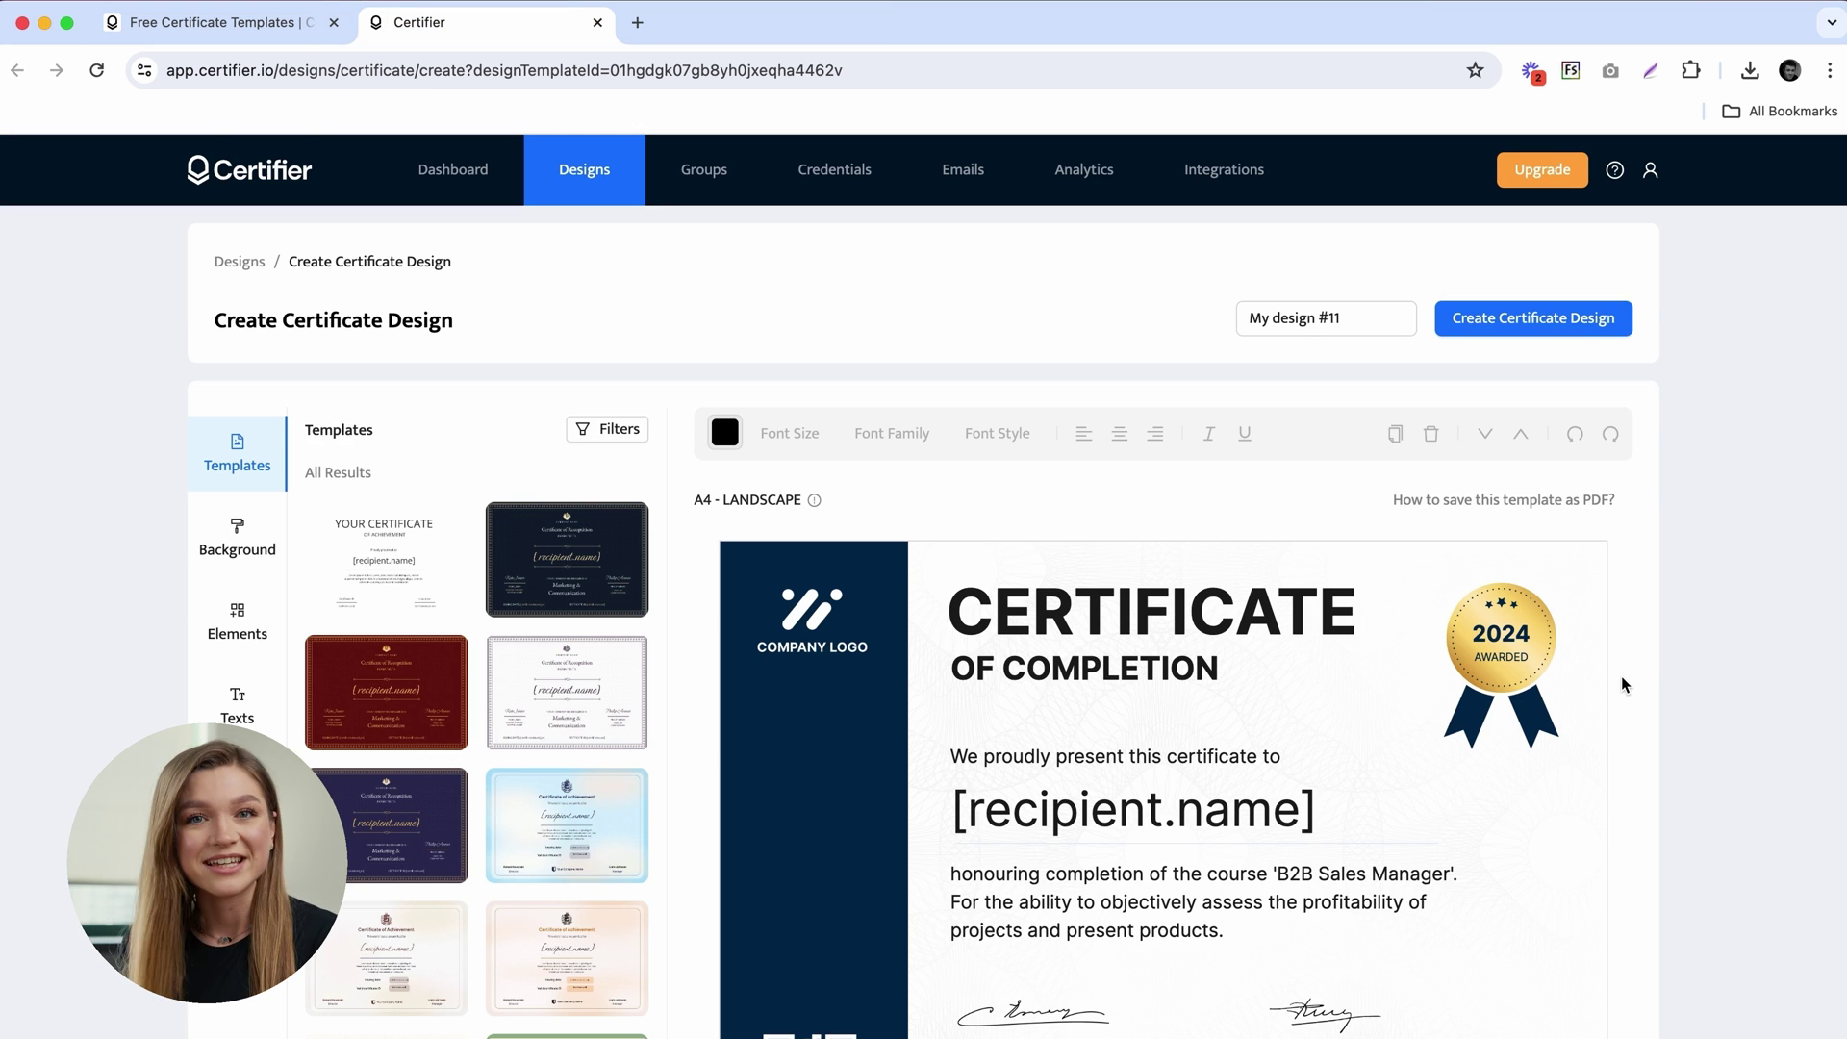
scroll(1620, 676, "down", 2)
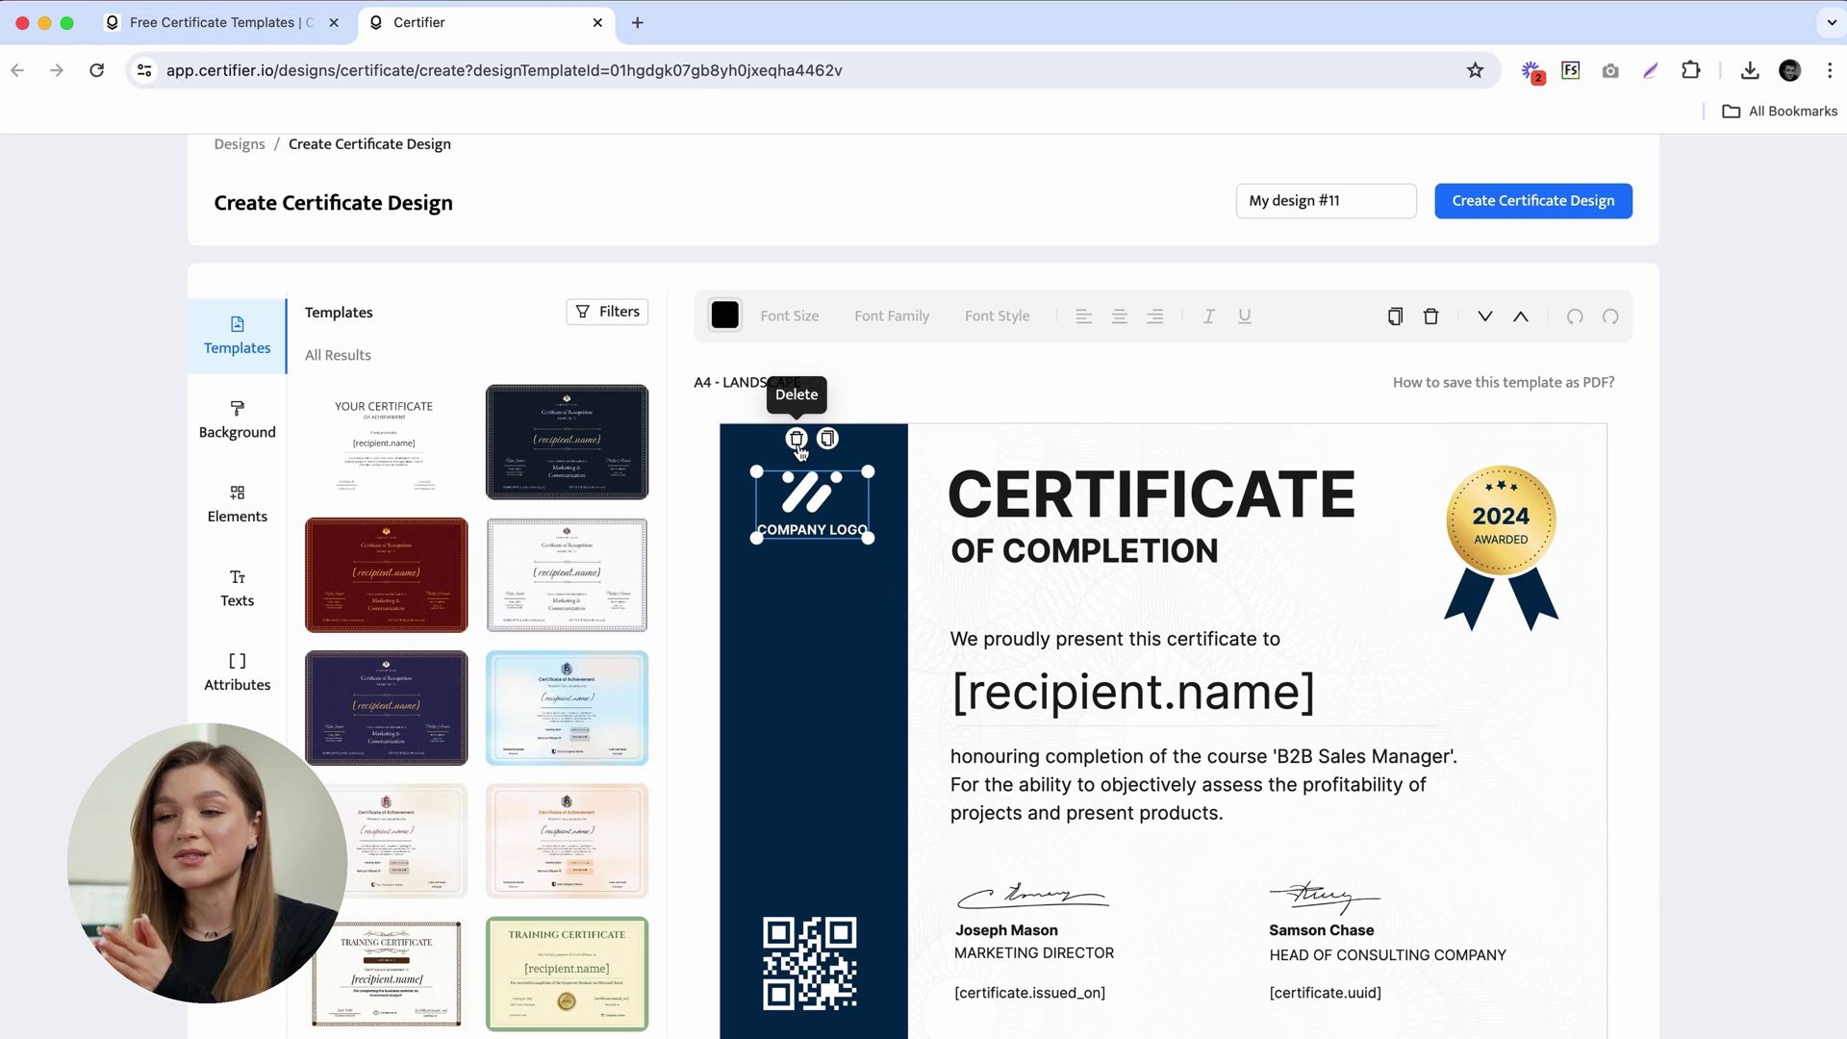
Upload axa-logo-certificate.png as an image element and shrink it to fit the dark left band.
left_click(238, 495)
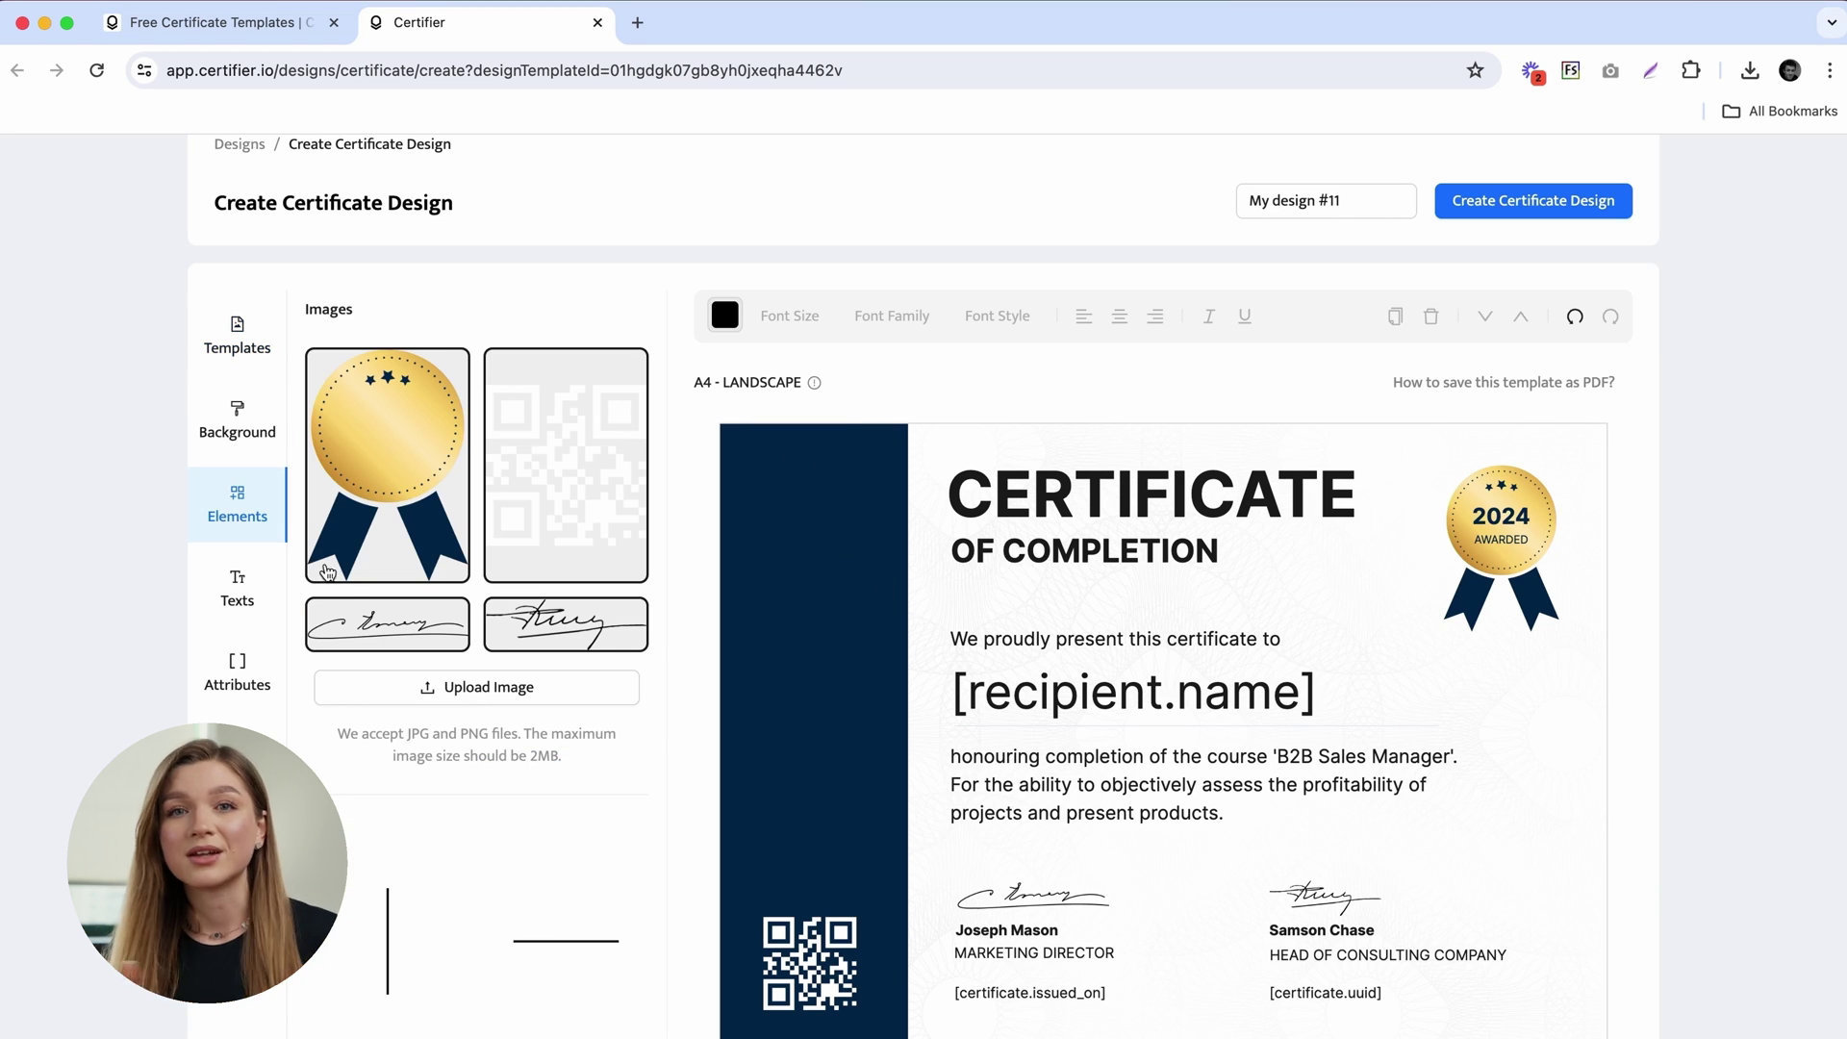
left_click(475, 688)
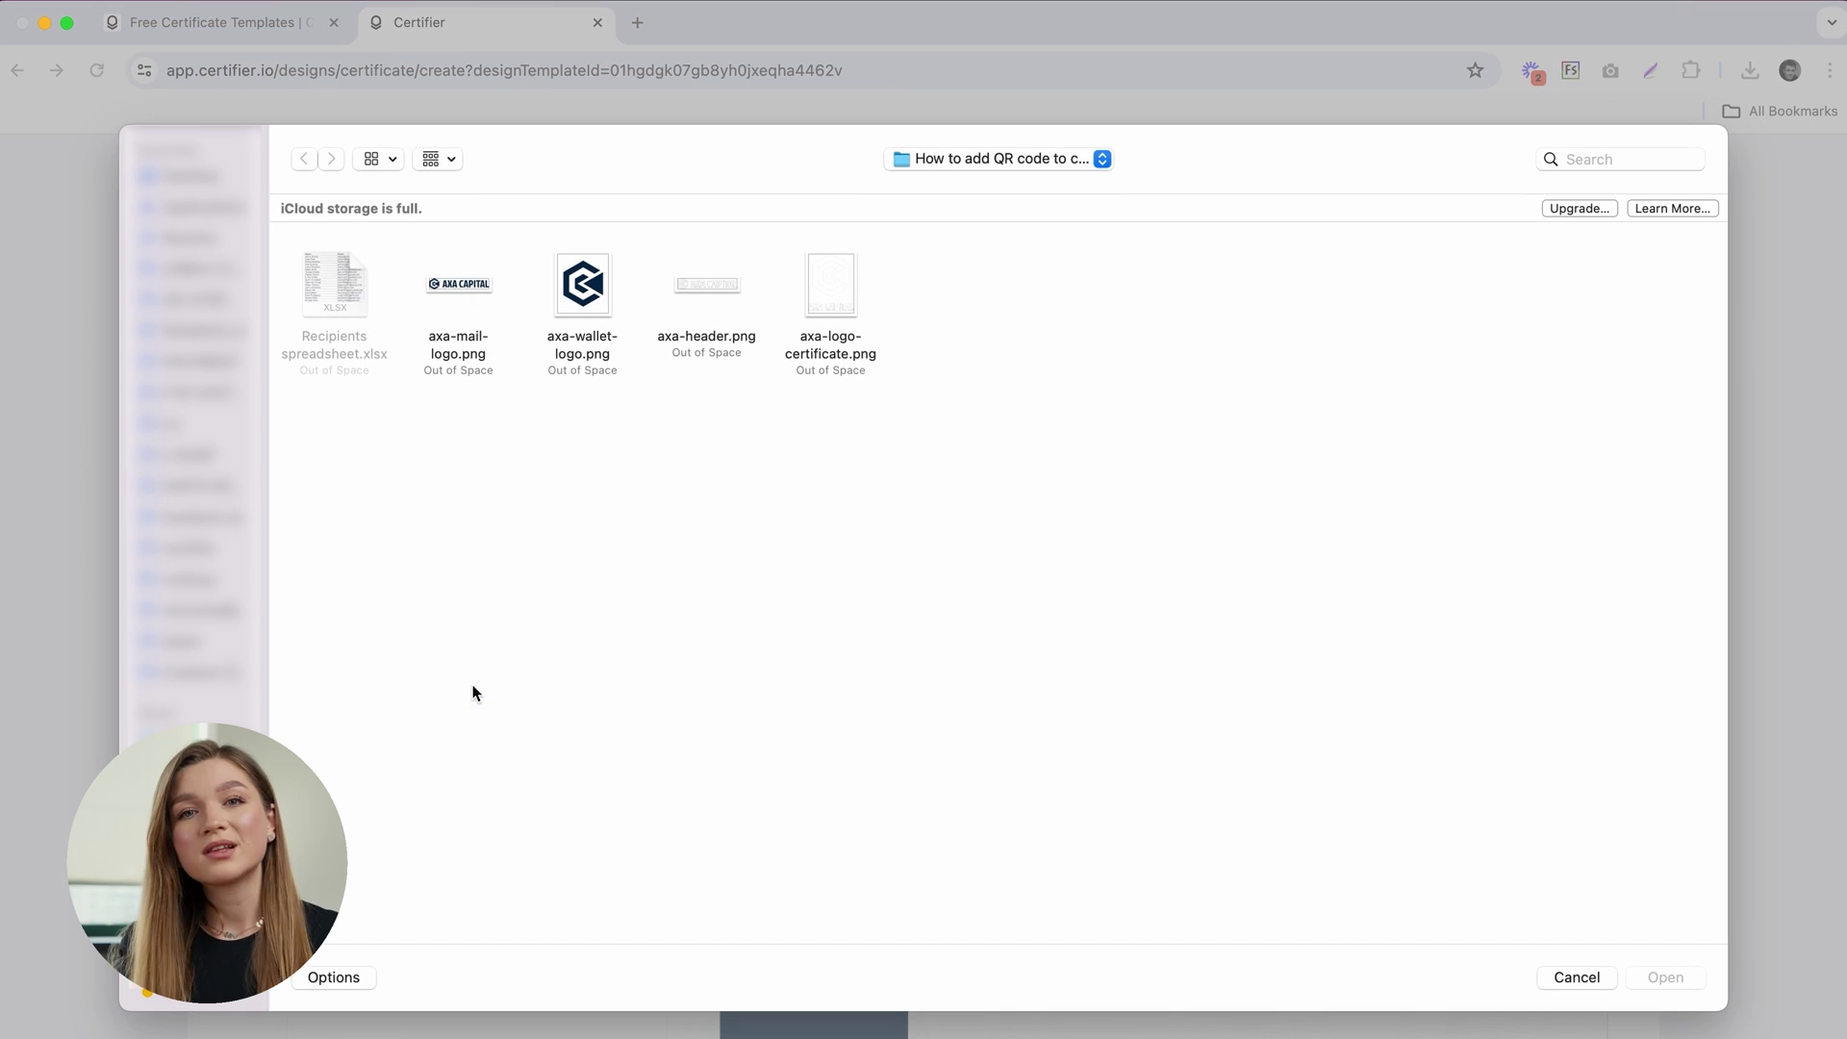
left_click(817, 298)
key("space")
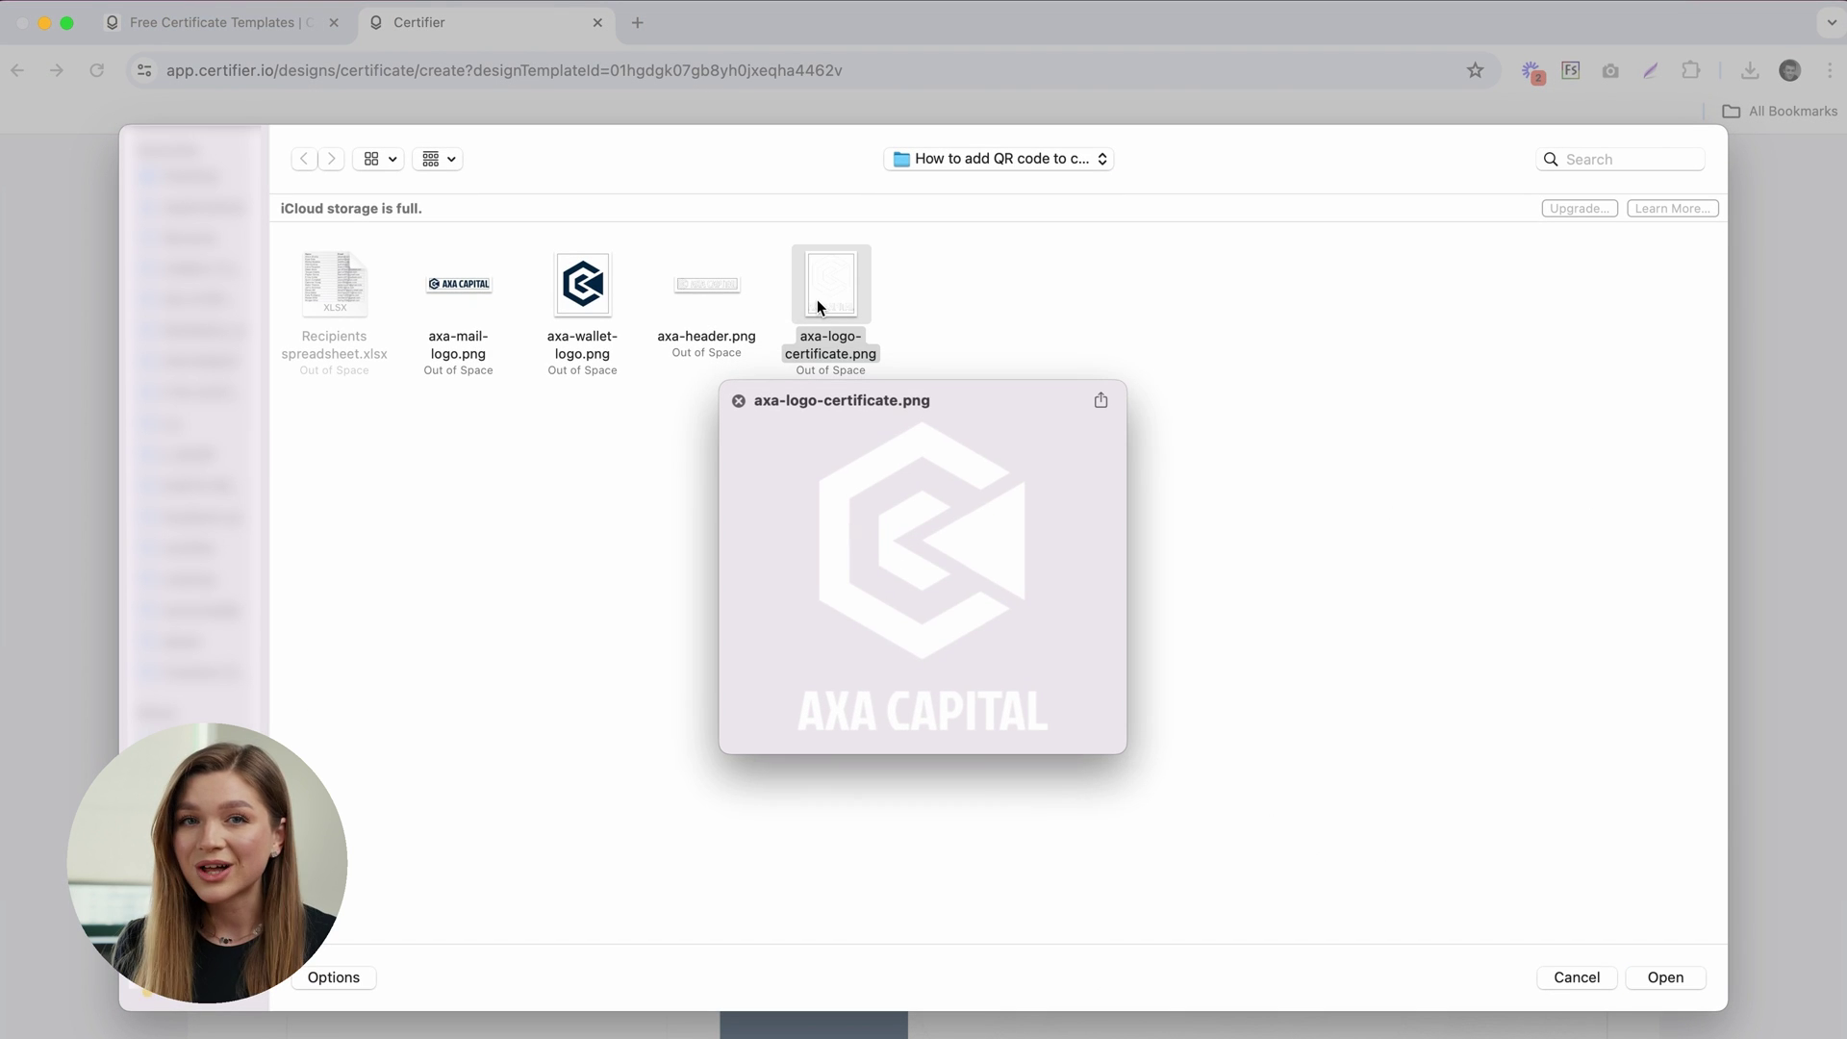
key("space")
left_click(845, 287)
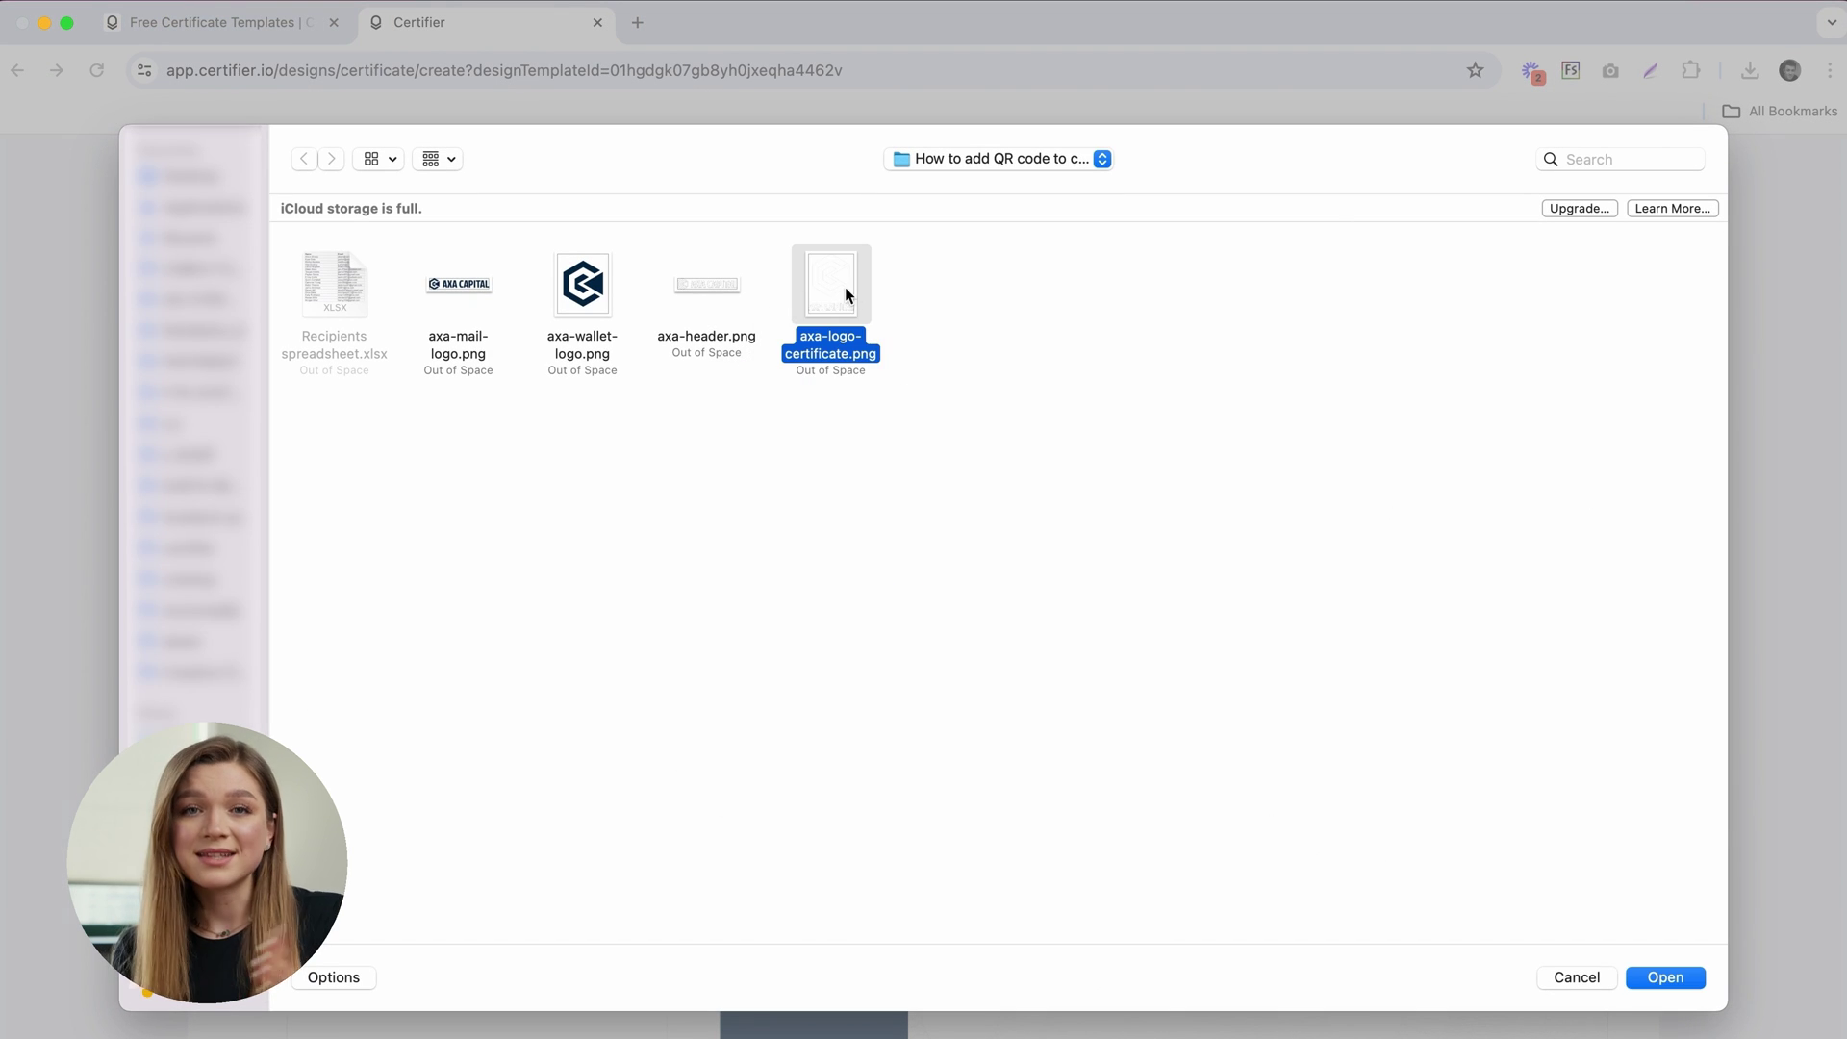
key("Return")
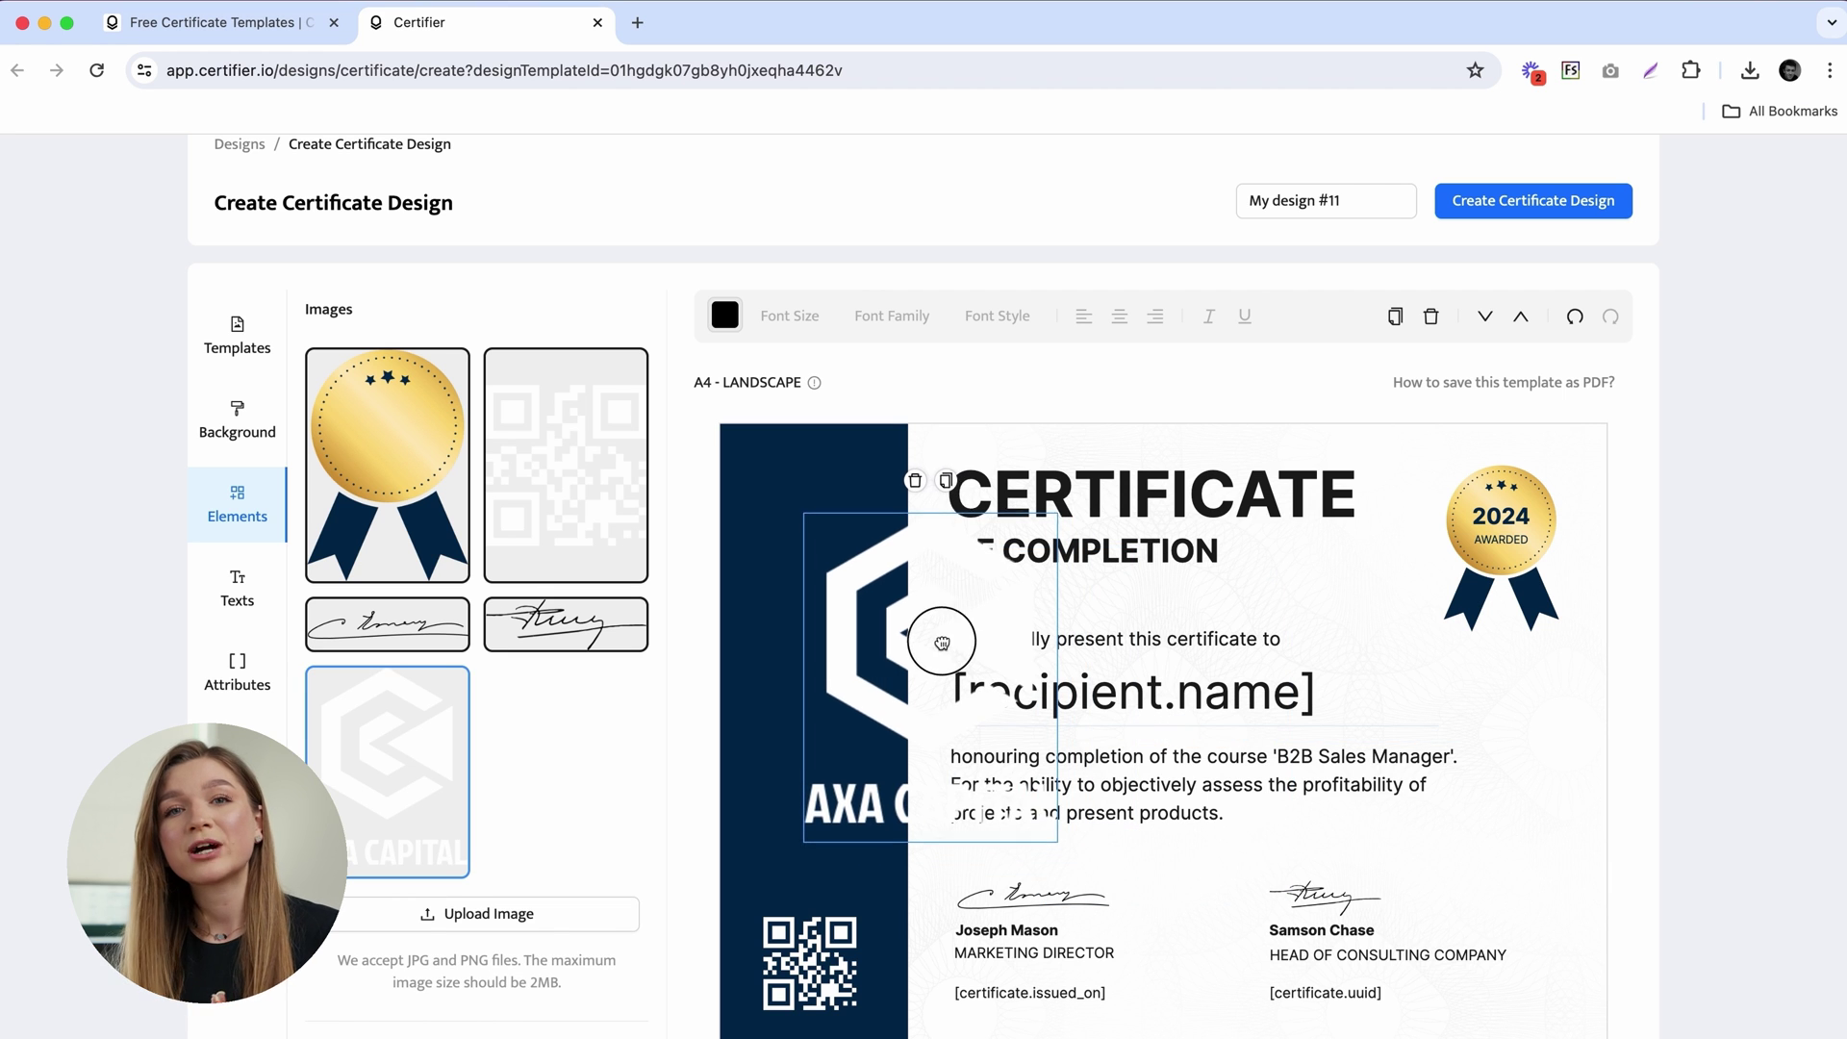
left_click_drag(905, 653, 901, 637)
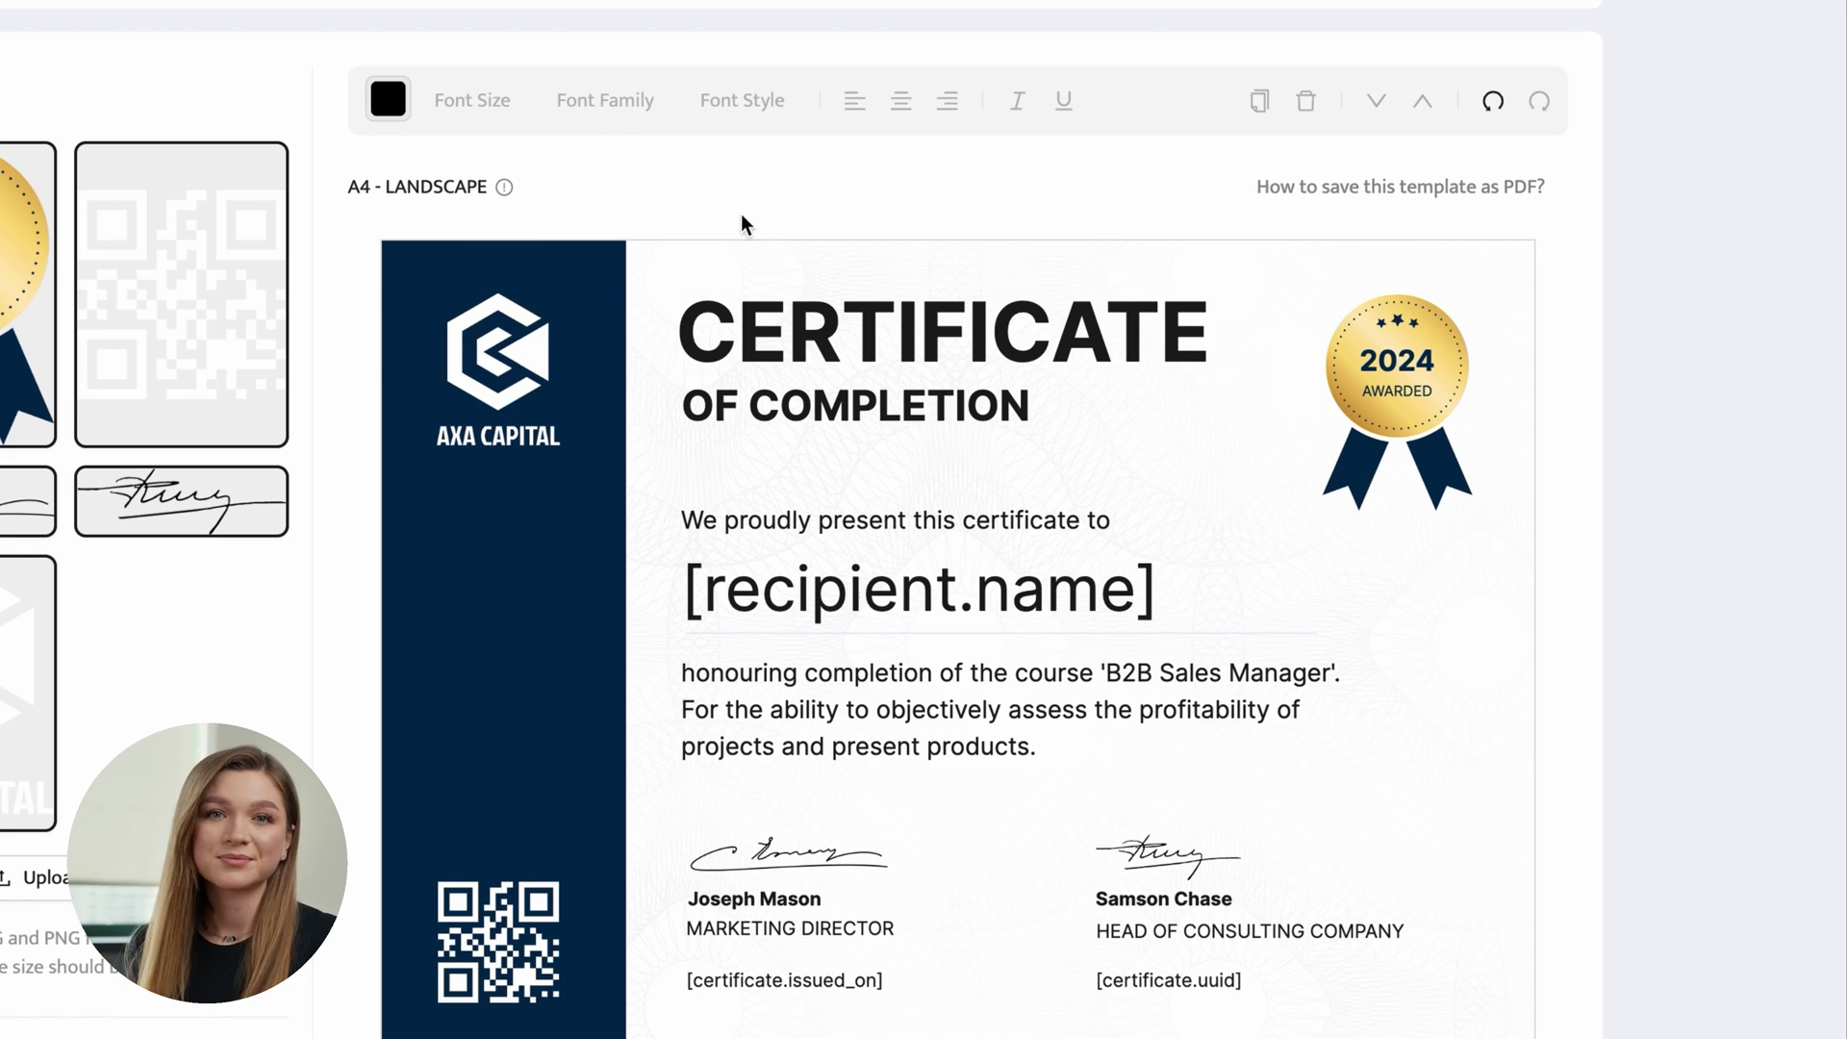
Paste the 'Advanced Risk Management Techniques' completion wording into the course paragraph and try the Lobster font.
double_click(990, 724)
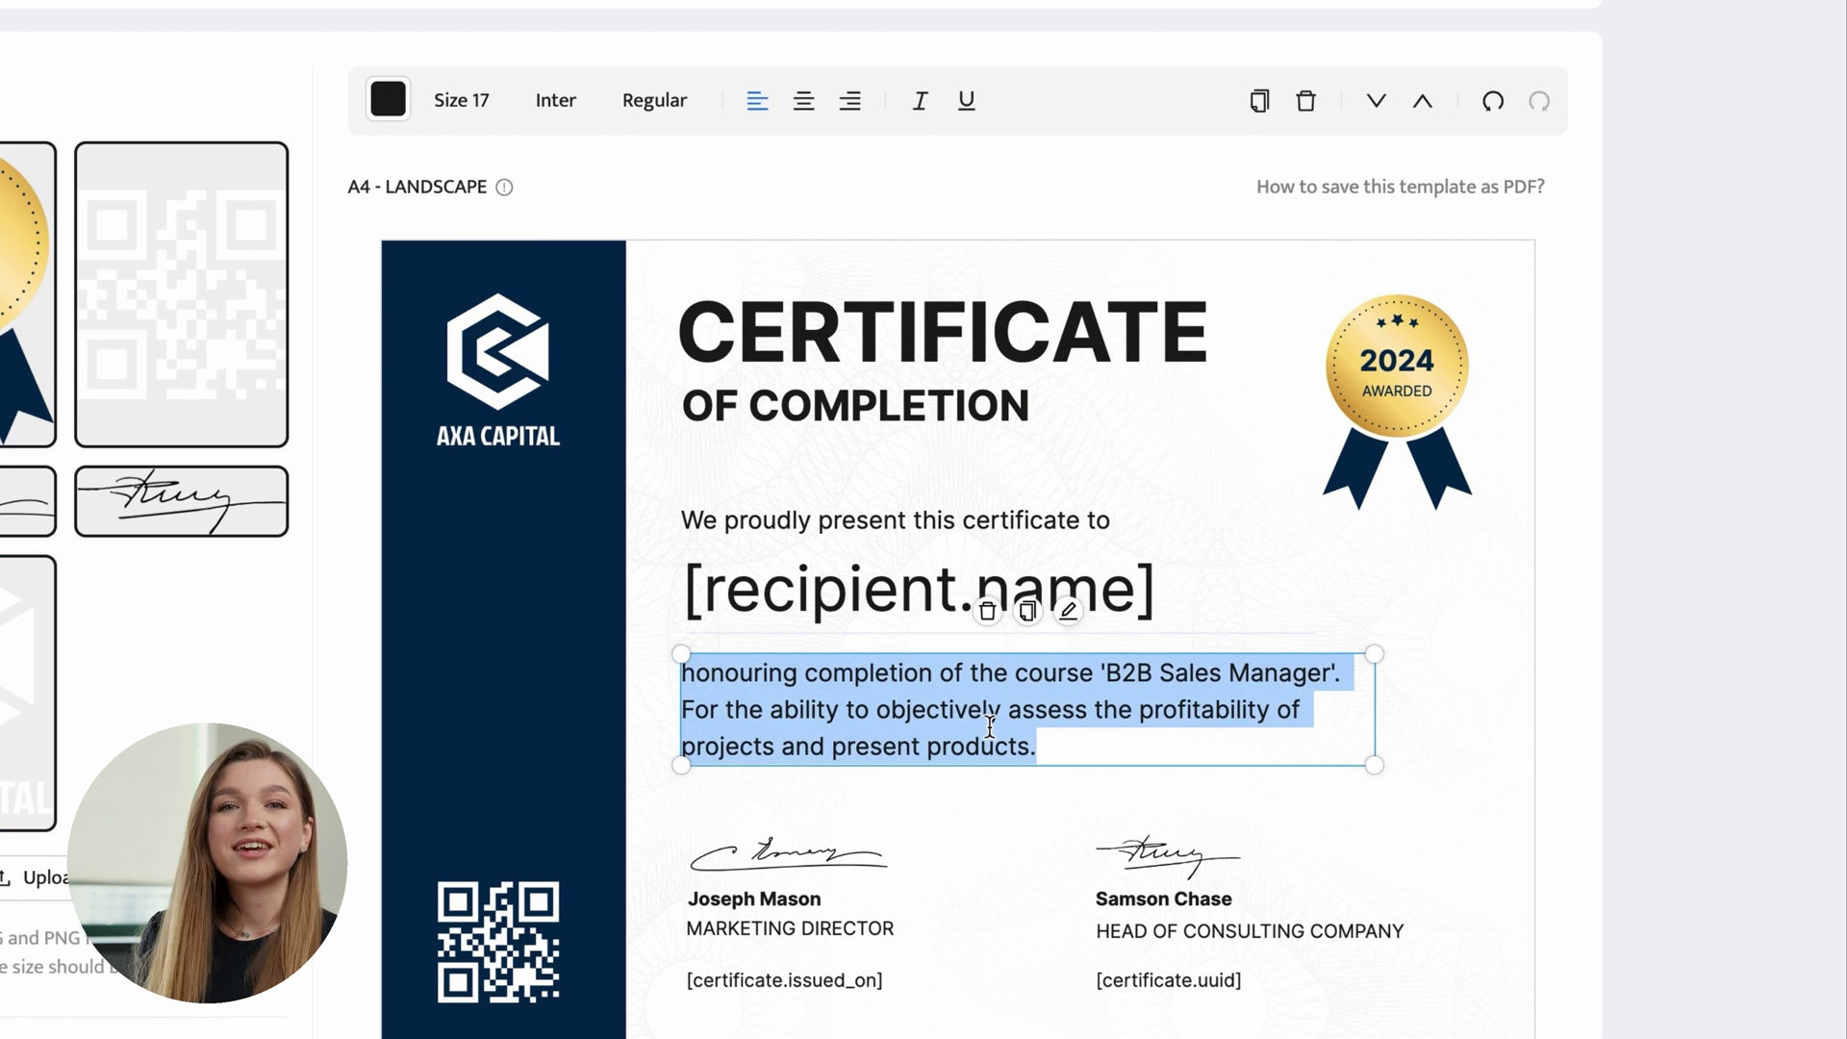
type("honouring the successful completion of the course 'Advanced Risk Management Techniques'.")
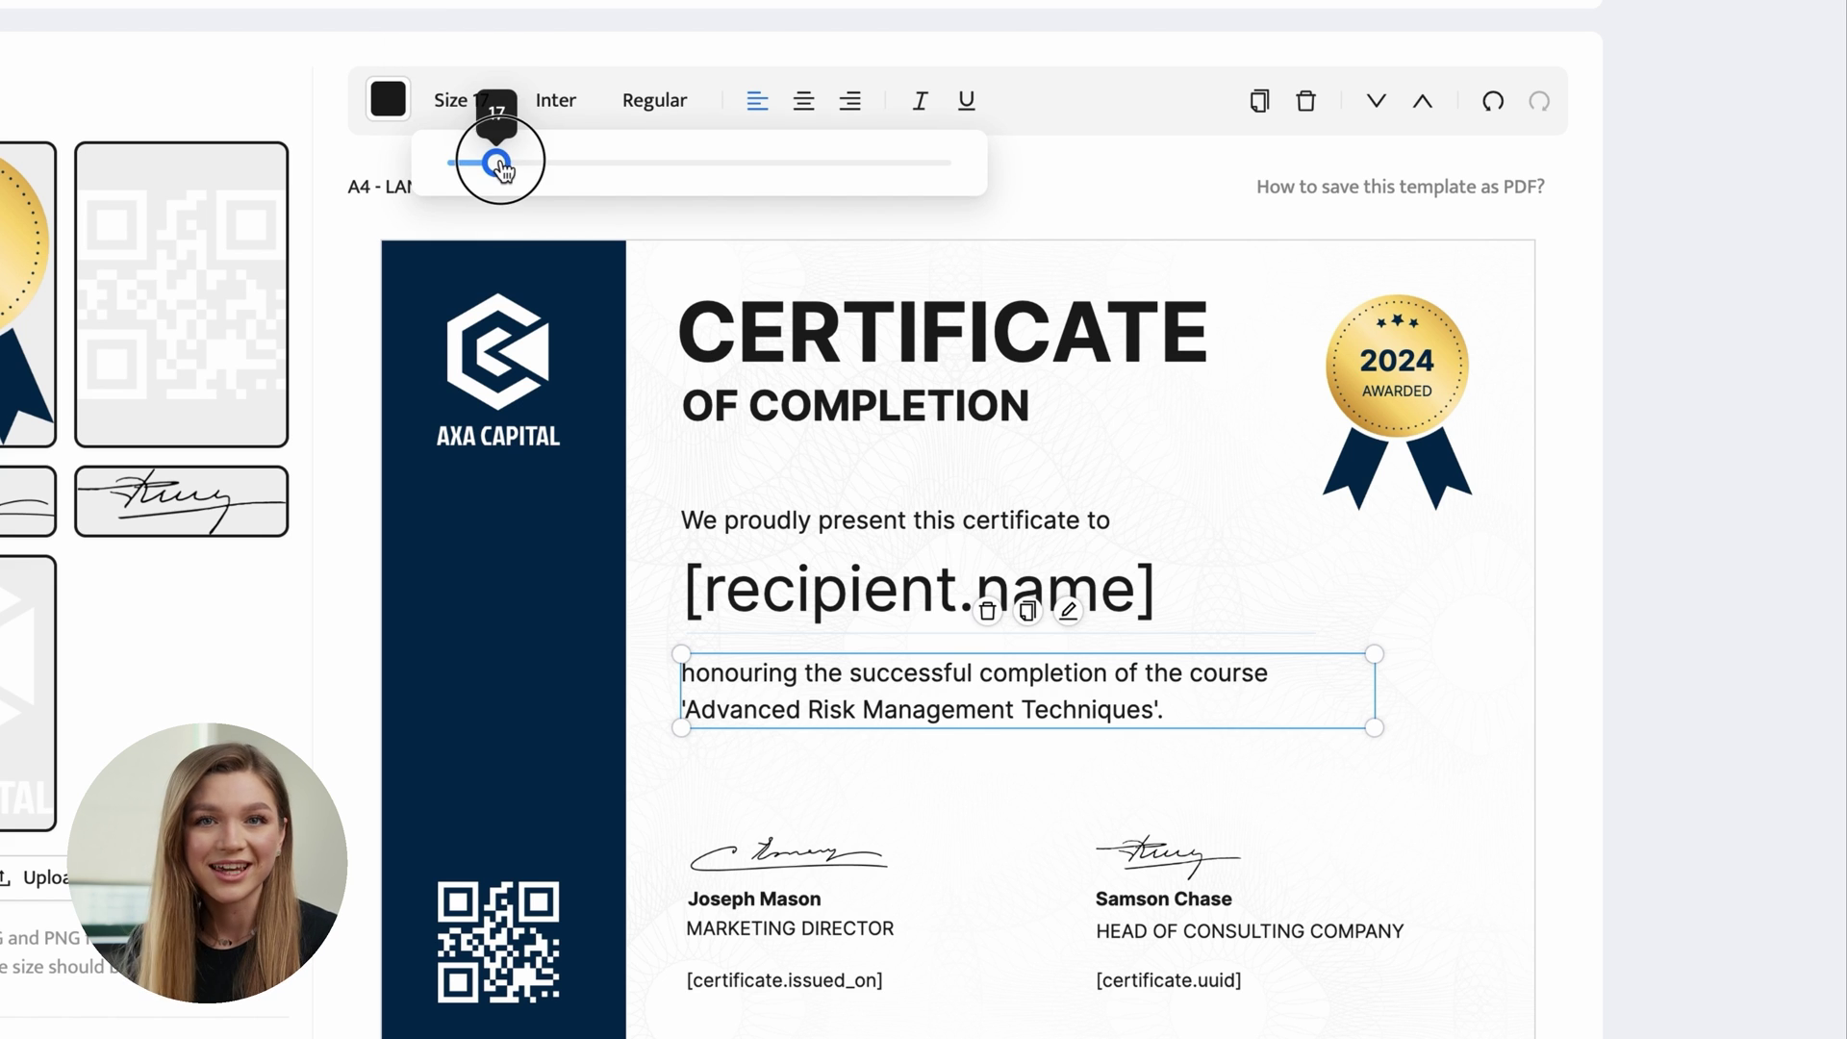
left_click(569, 112)
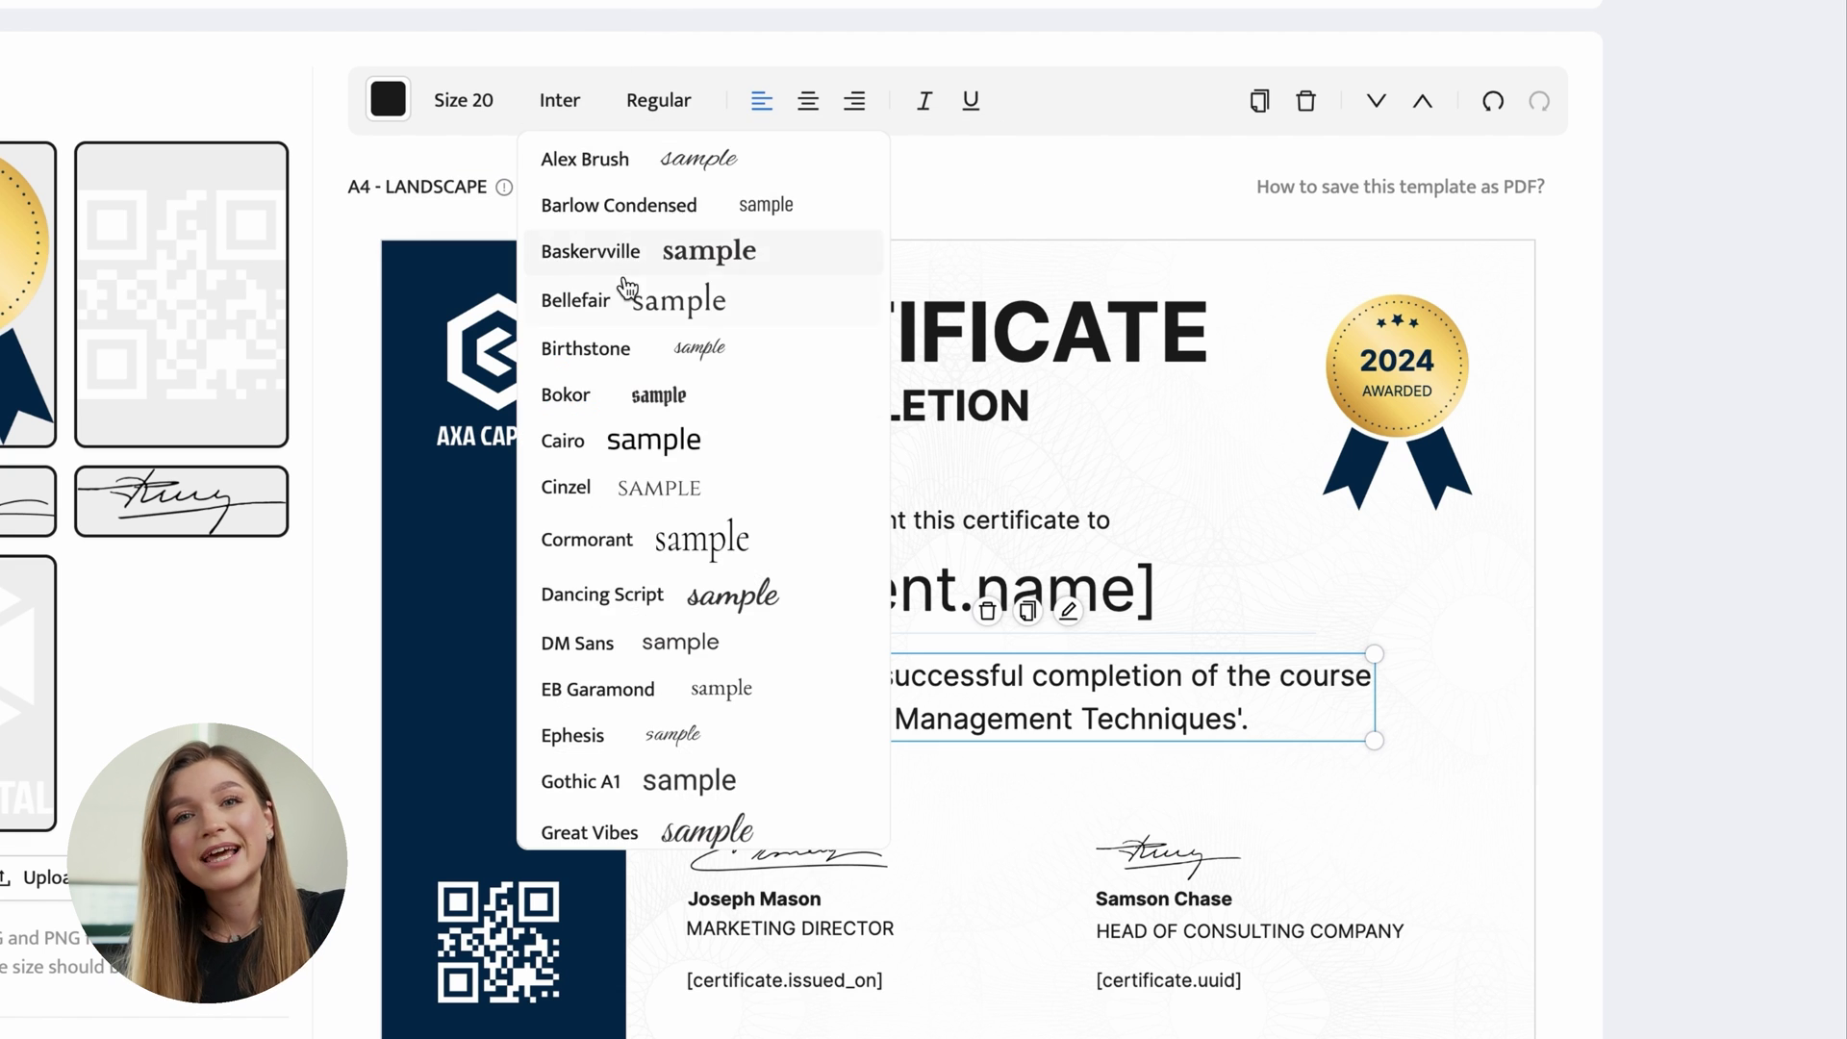
scroll(627, 287, "down", 6)
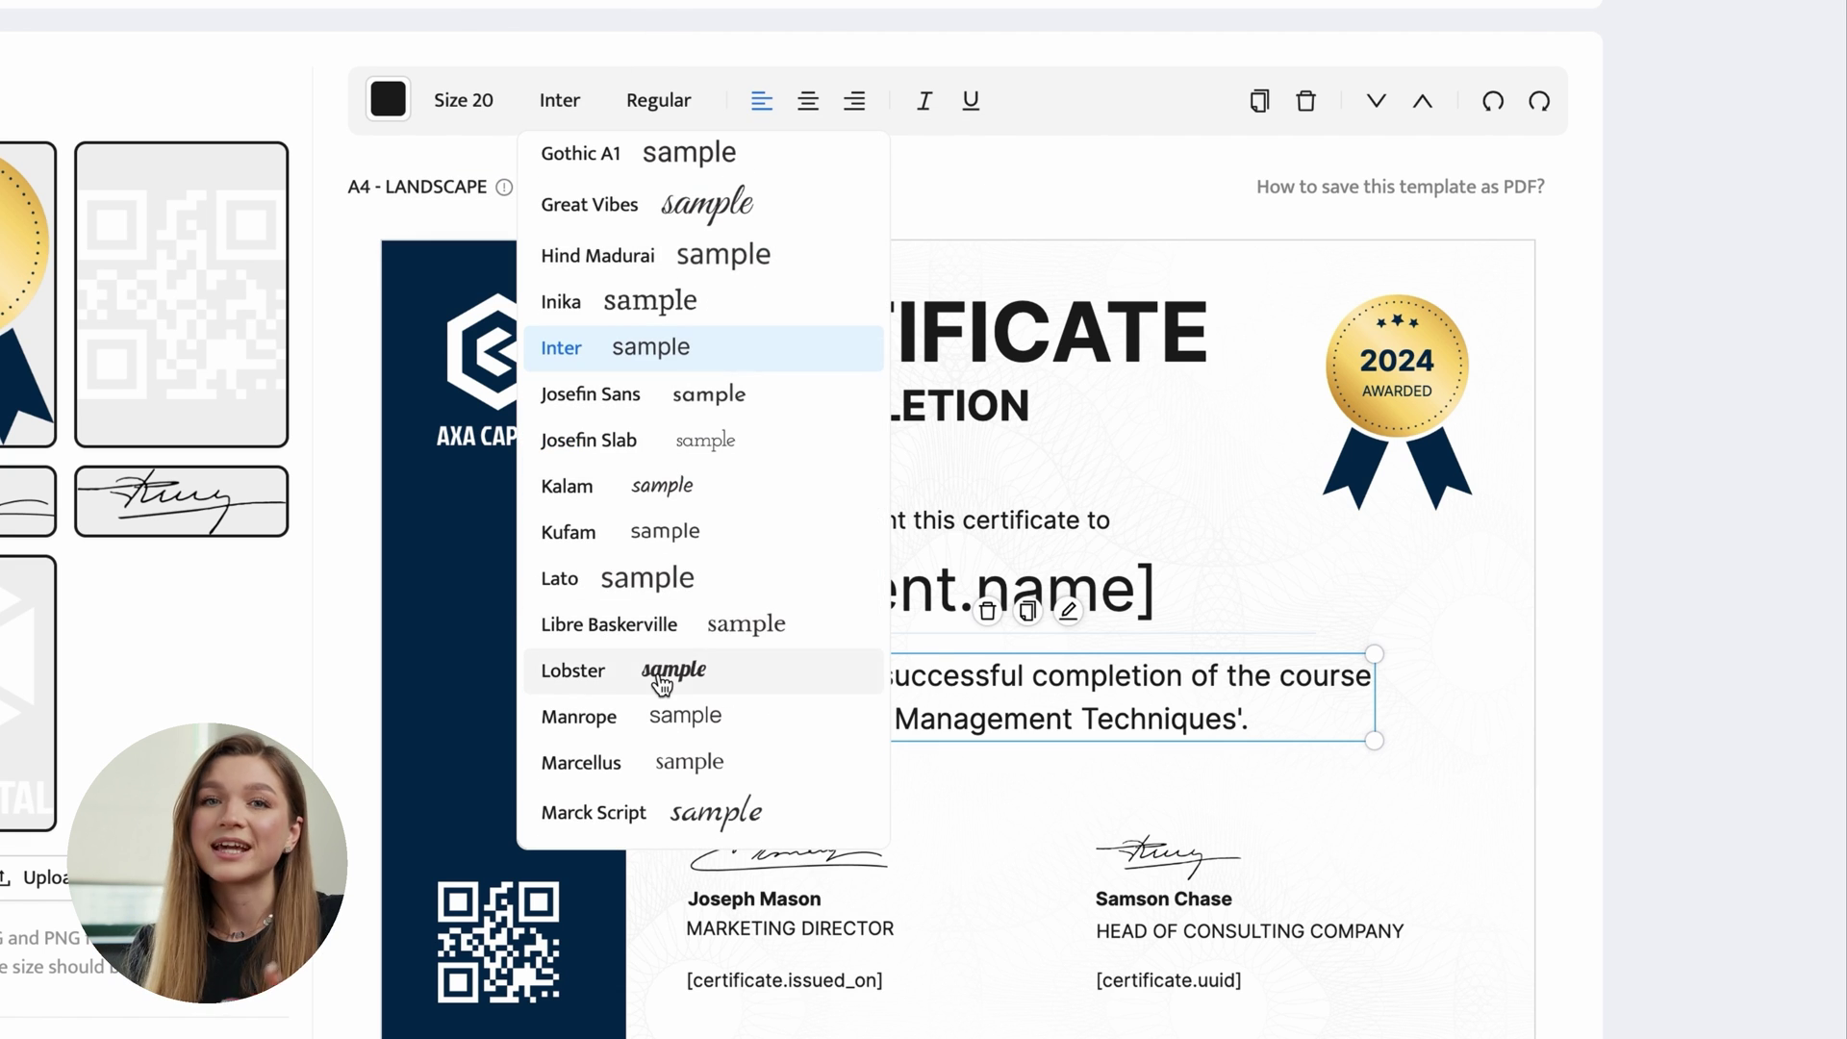
left_click(662, 682)
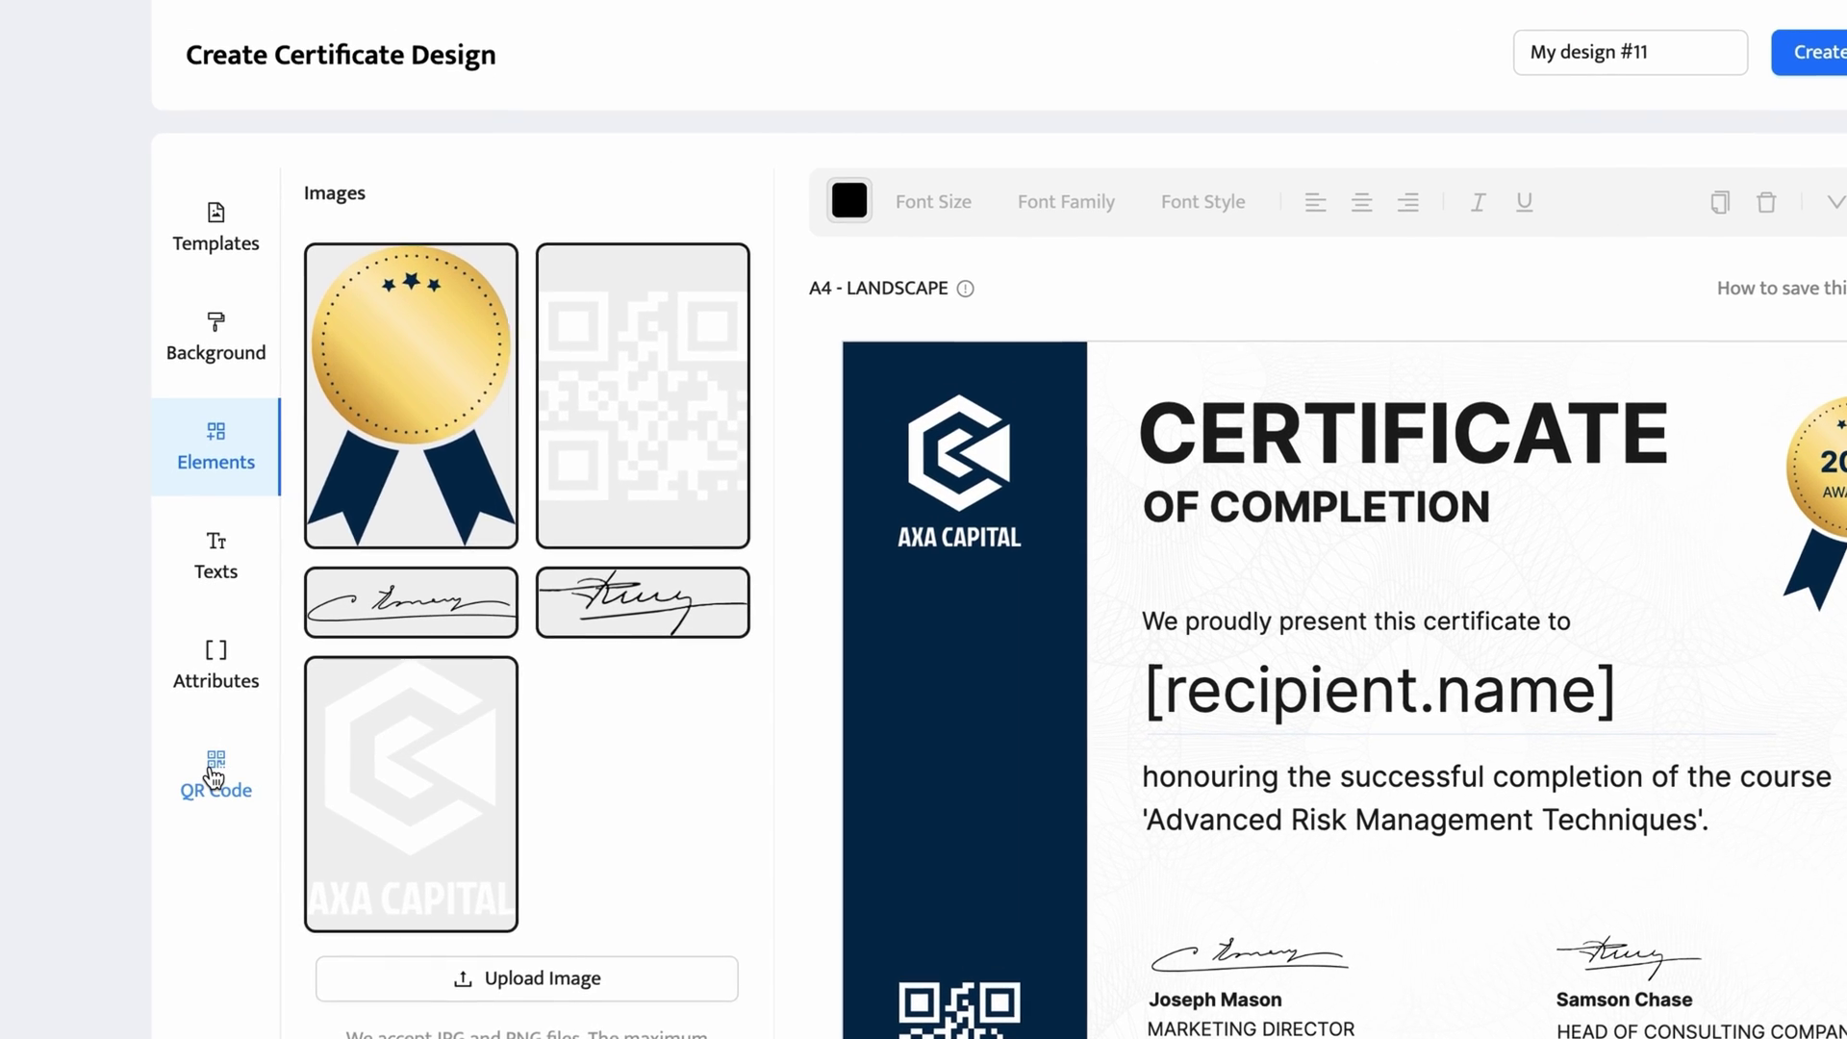
Show the QR Code options in the left sidebar.
left_click(235, 761)
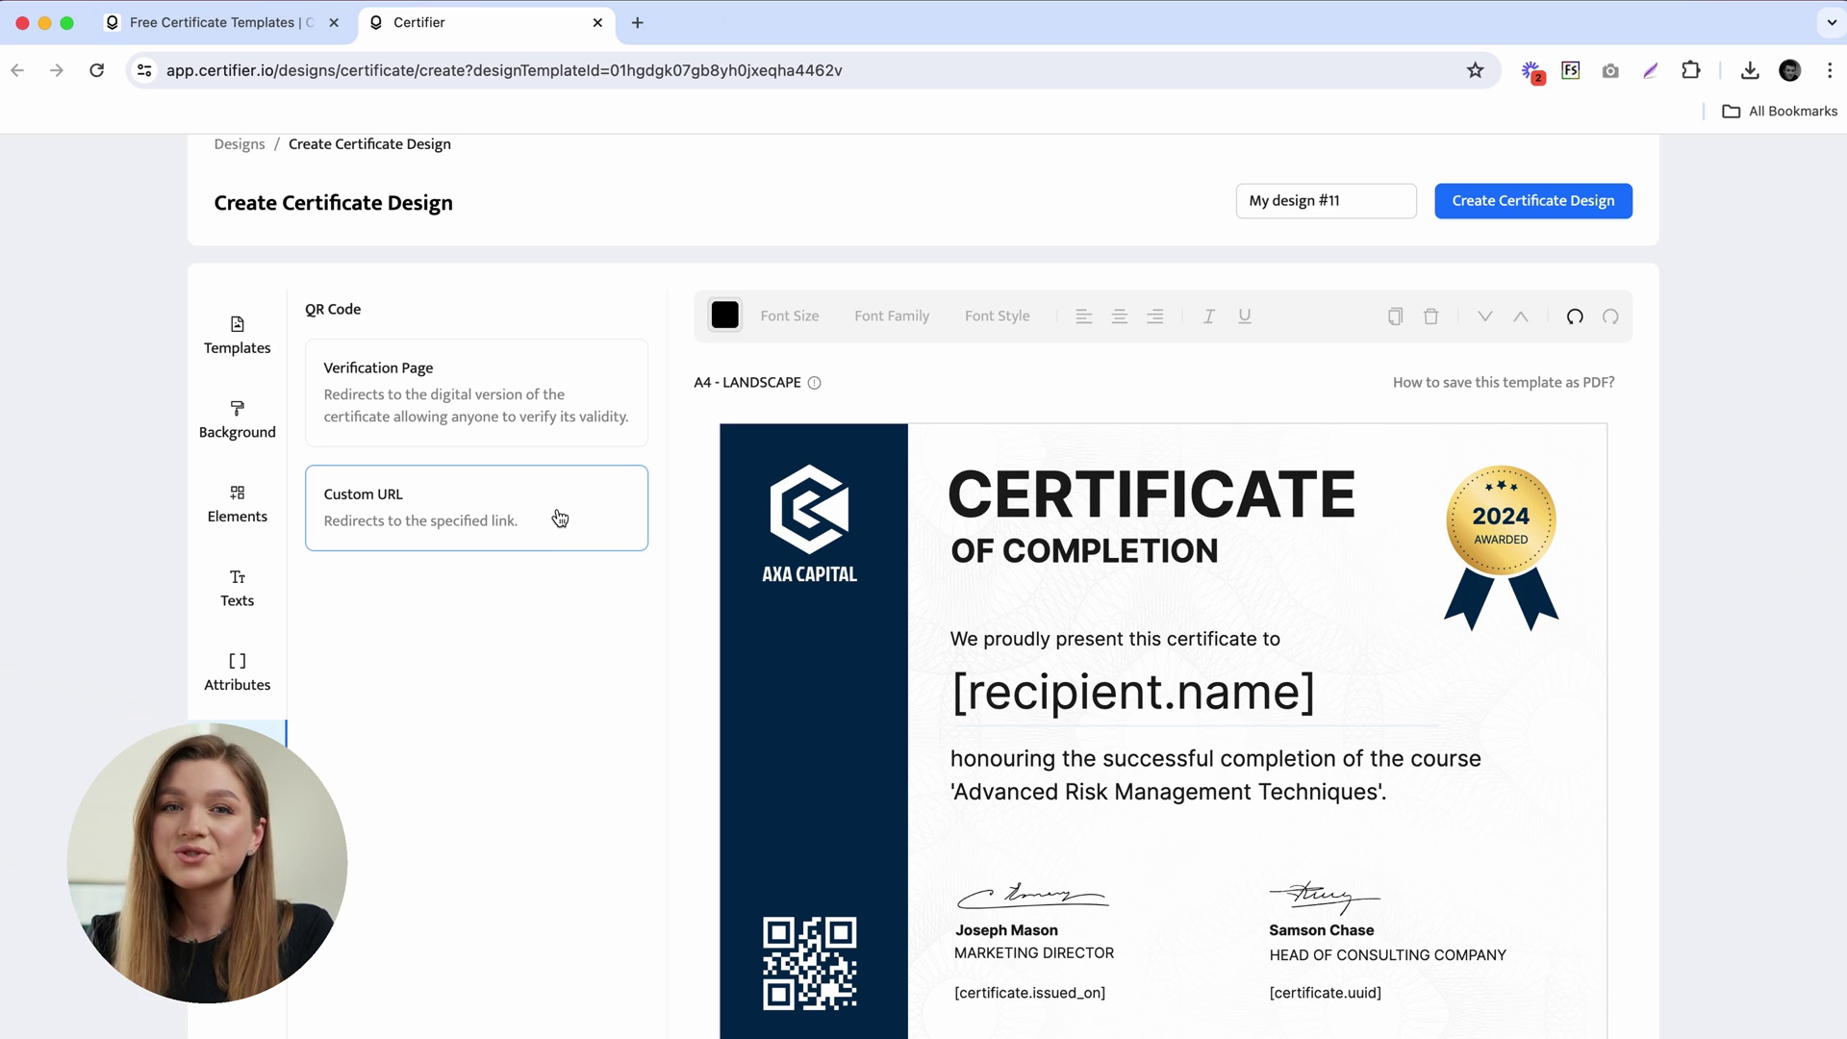
Add a Verification Page QR code instead of a custom URL and shrink it into the bottom-left corner.
left_click(559, 519)
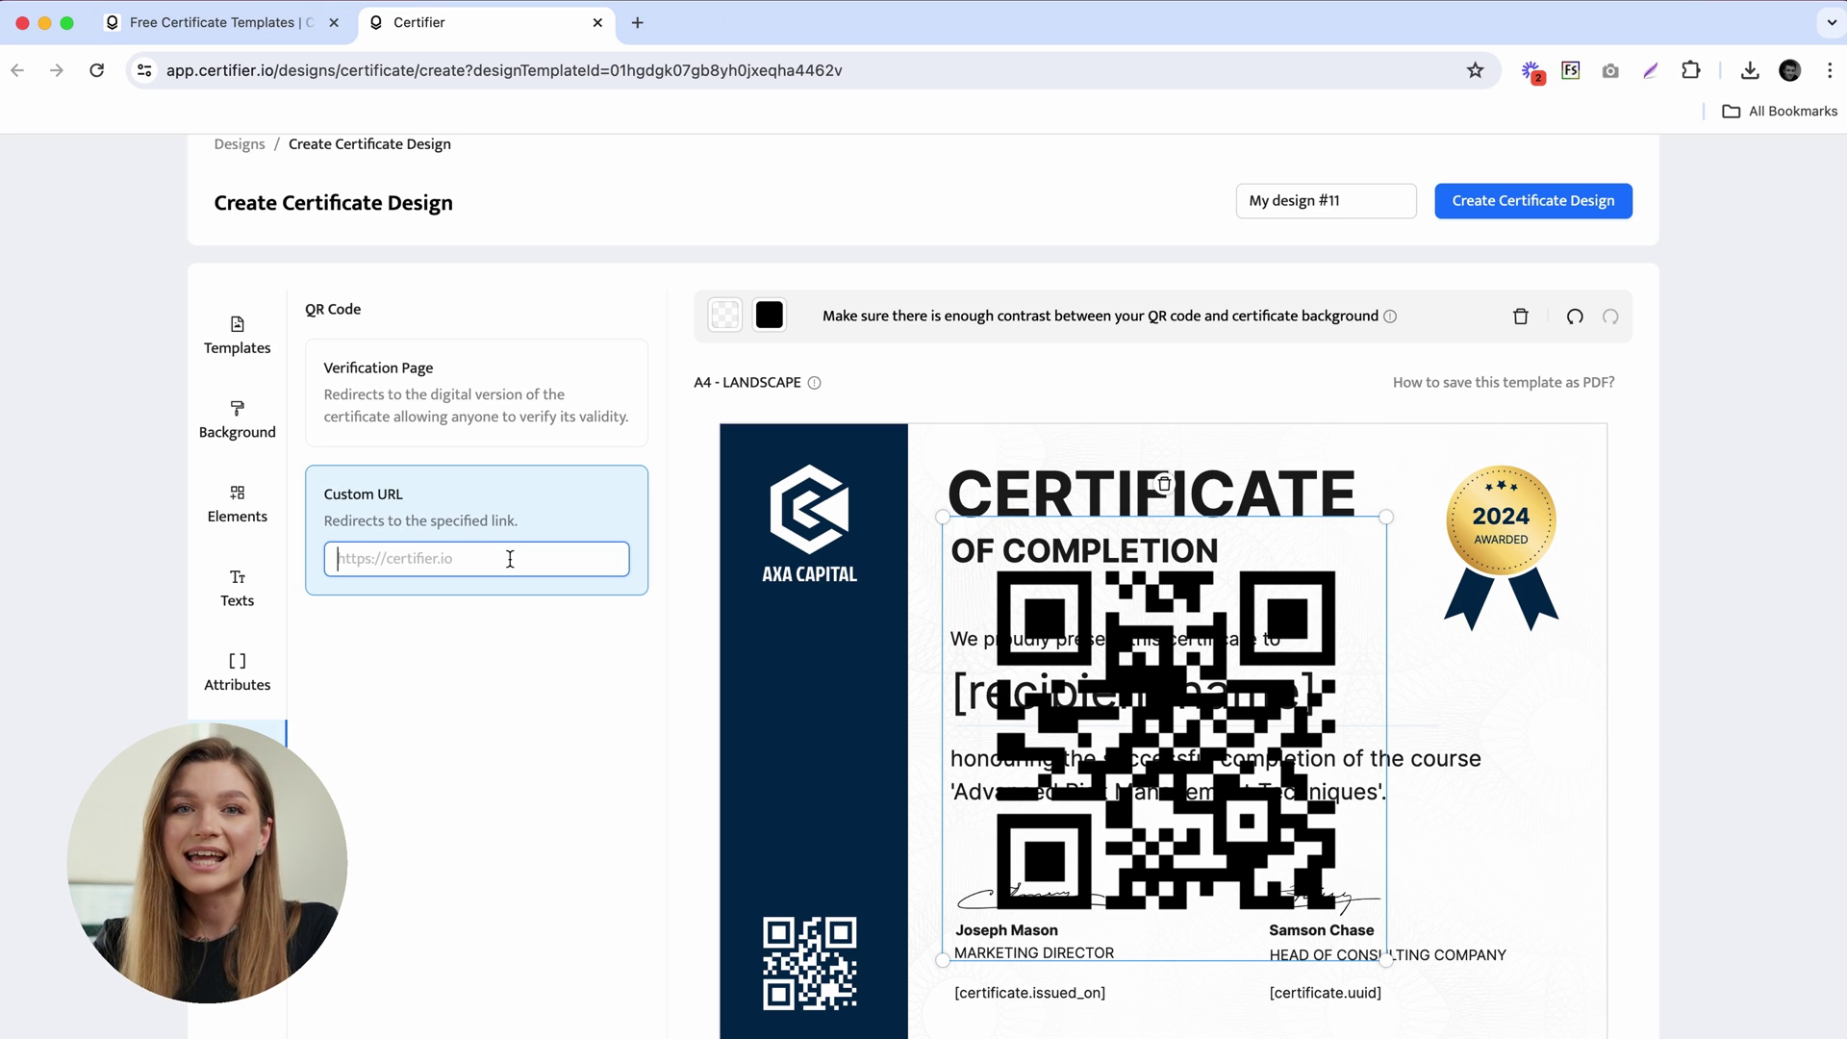
left_click(806, 938)
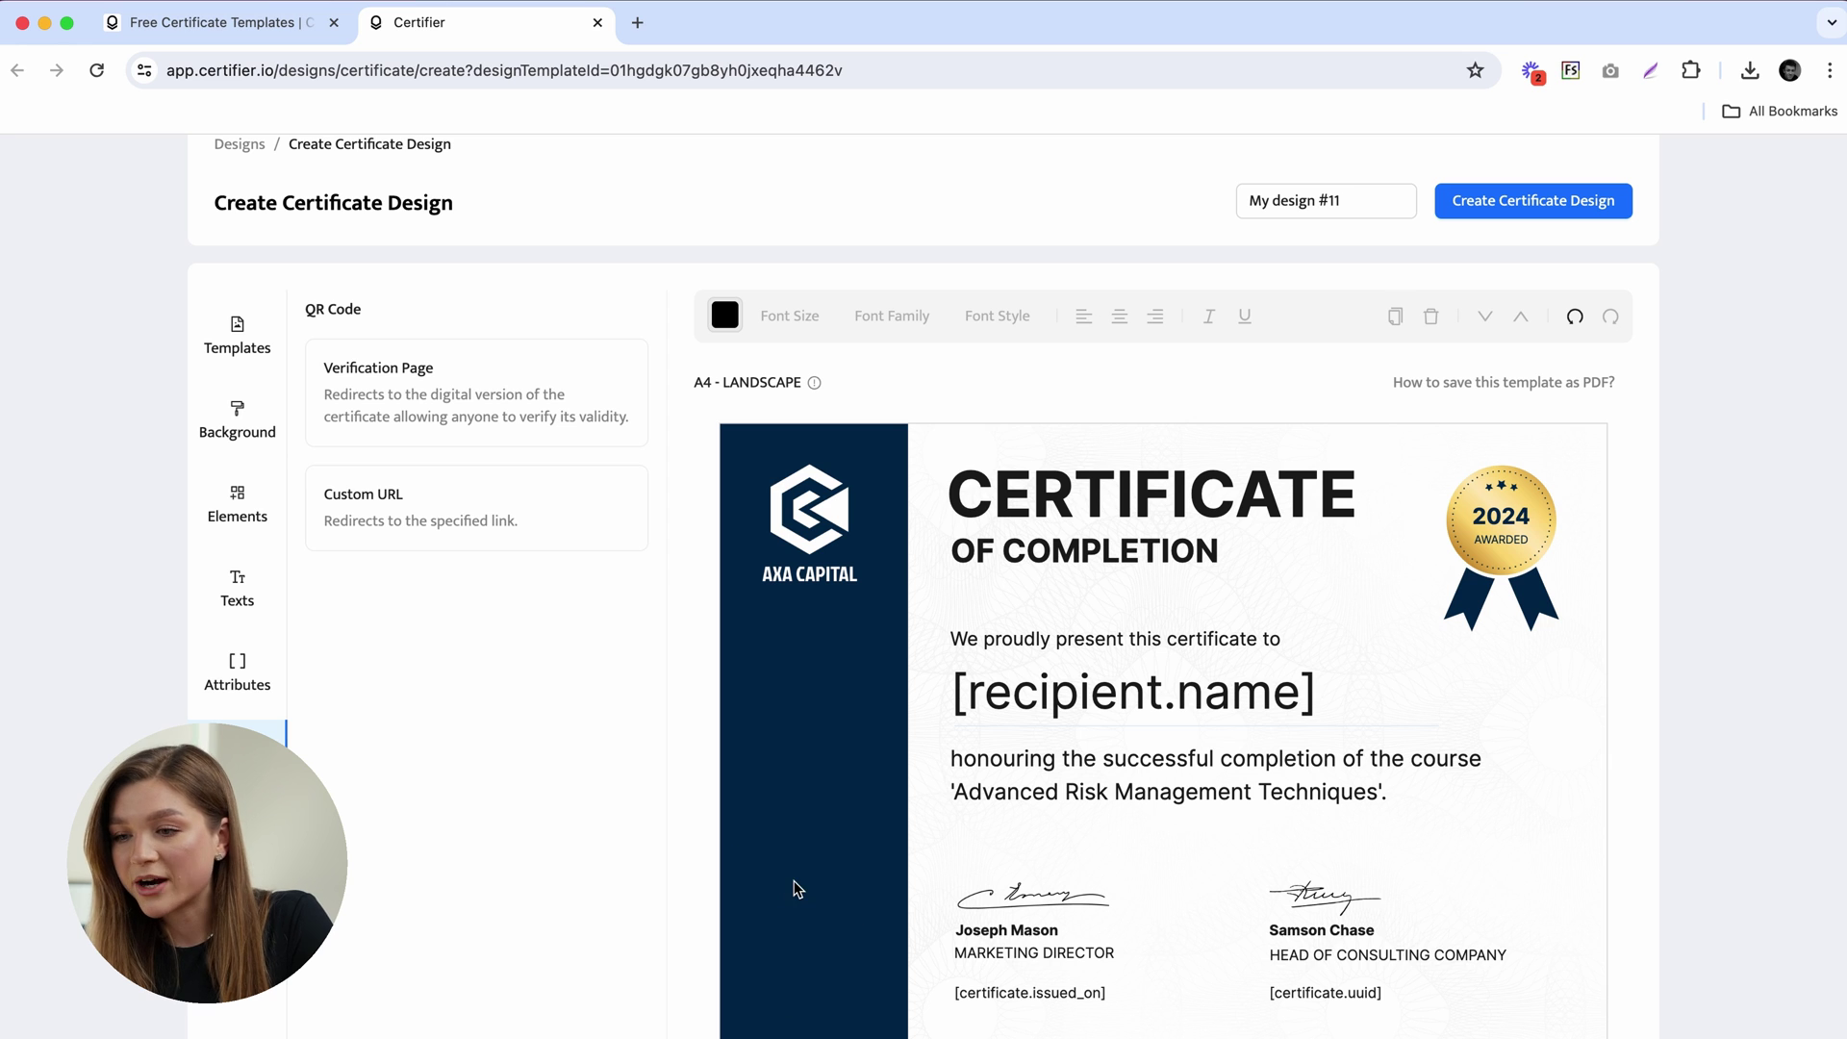
left_click(492, 394)
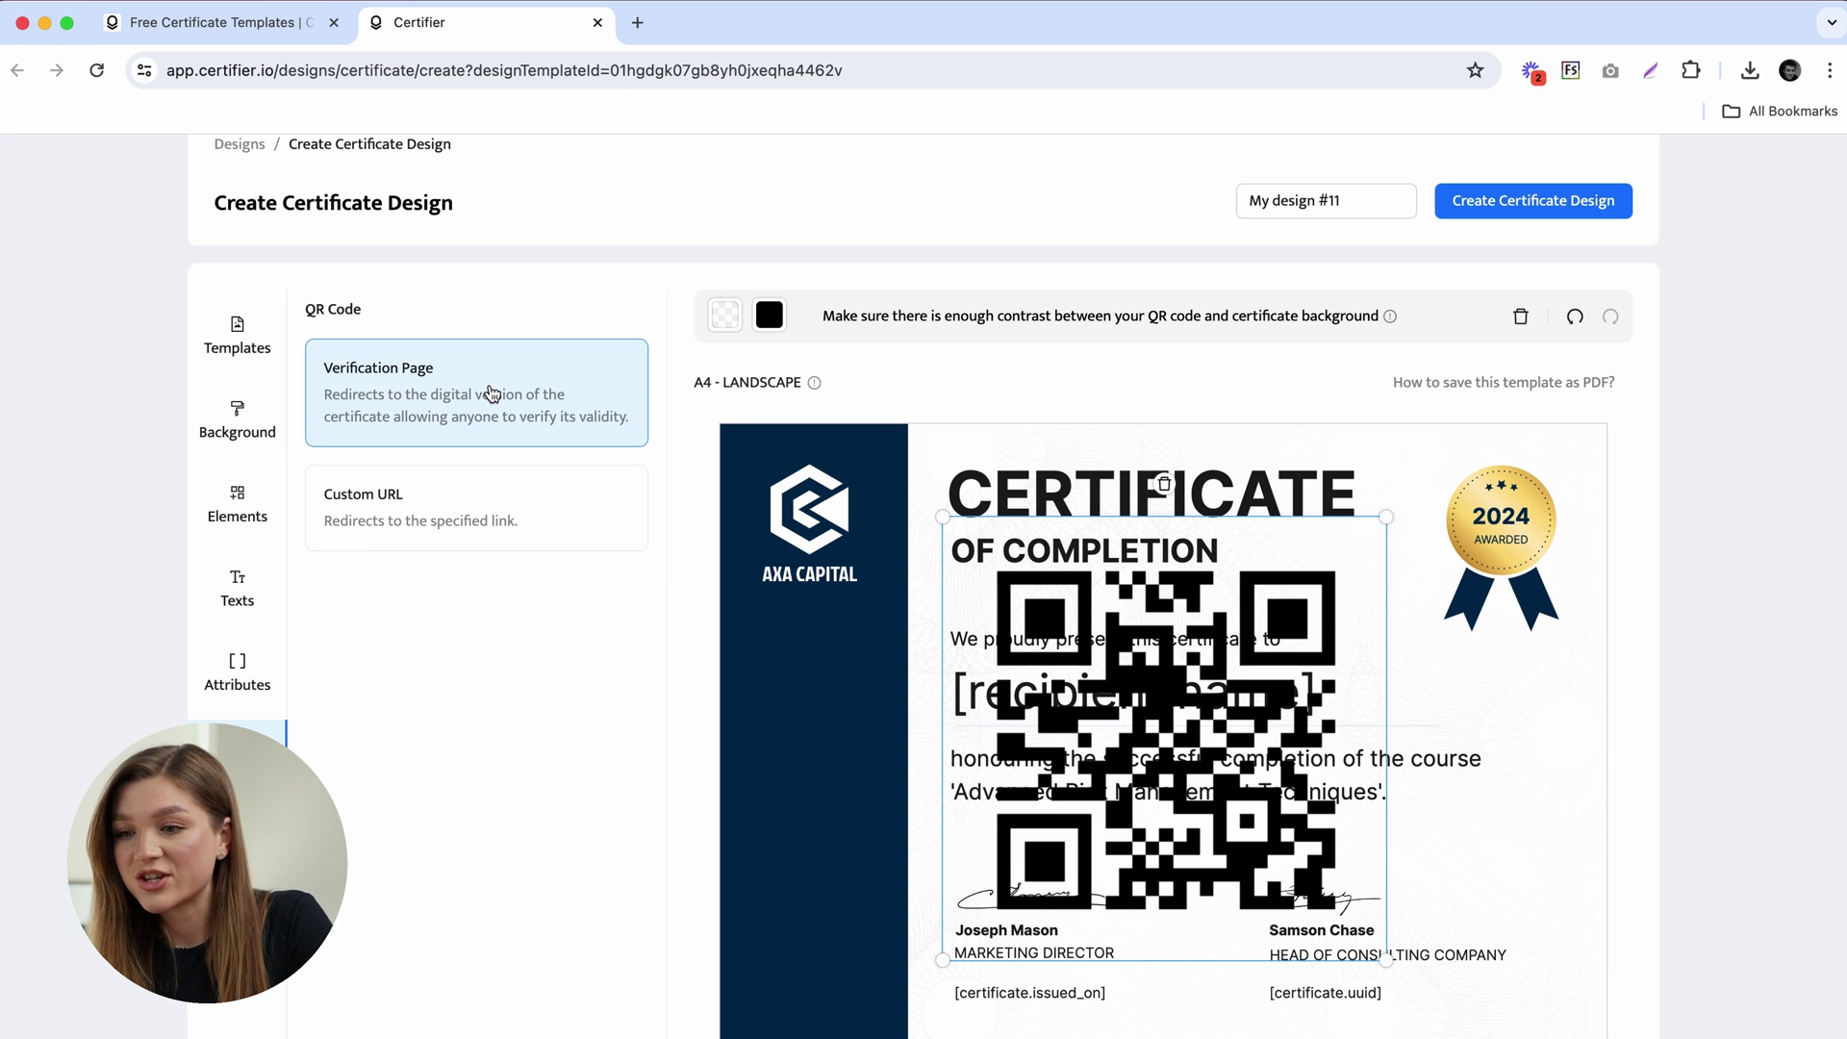
left_click_drag(1167, 706, 1029, 723)
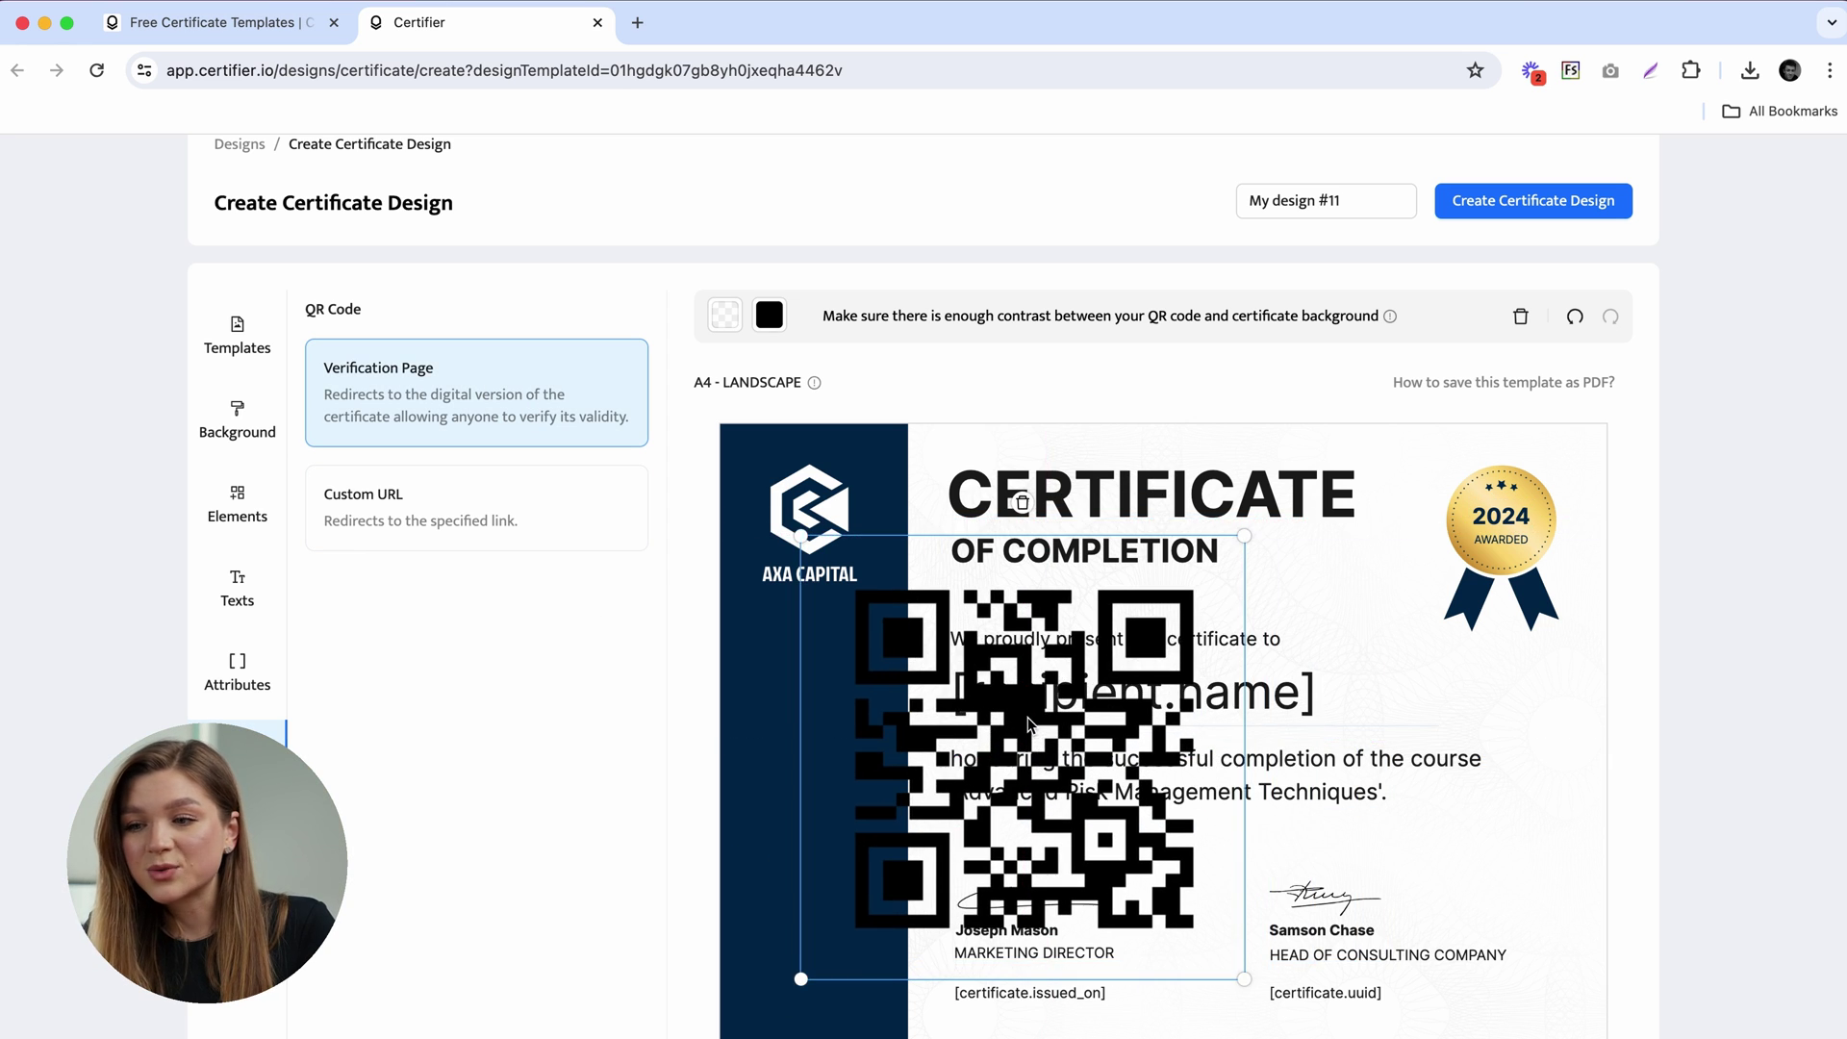
left_click_drag(1241, 546, 992, 840)
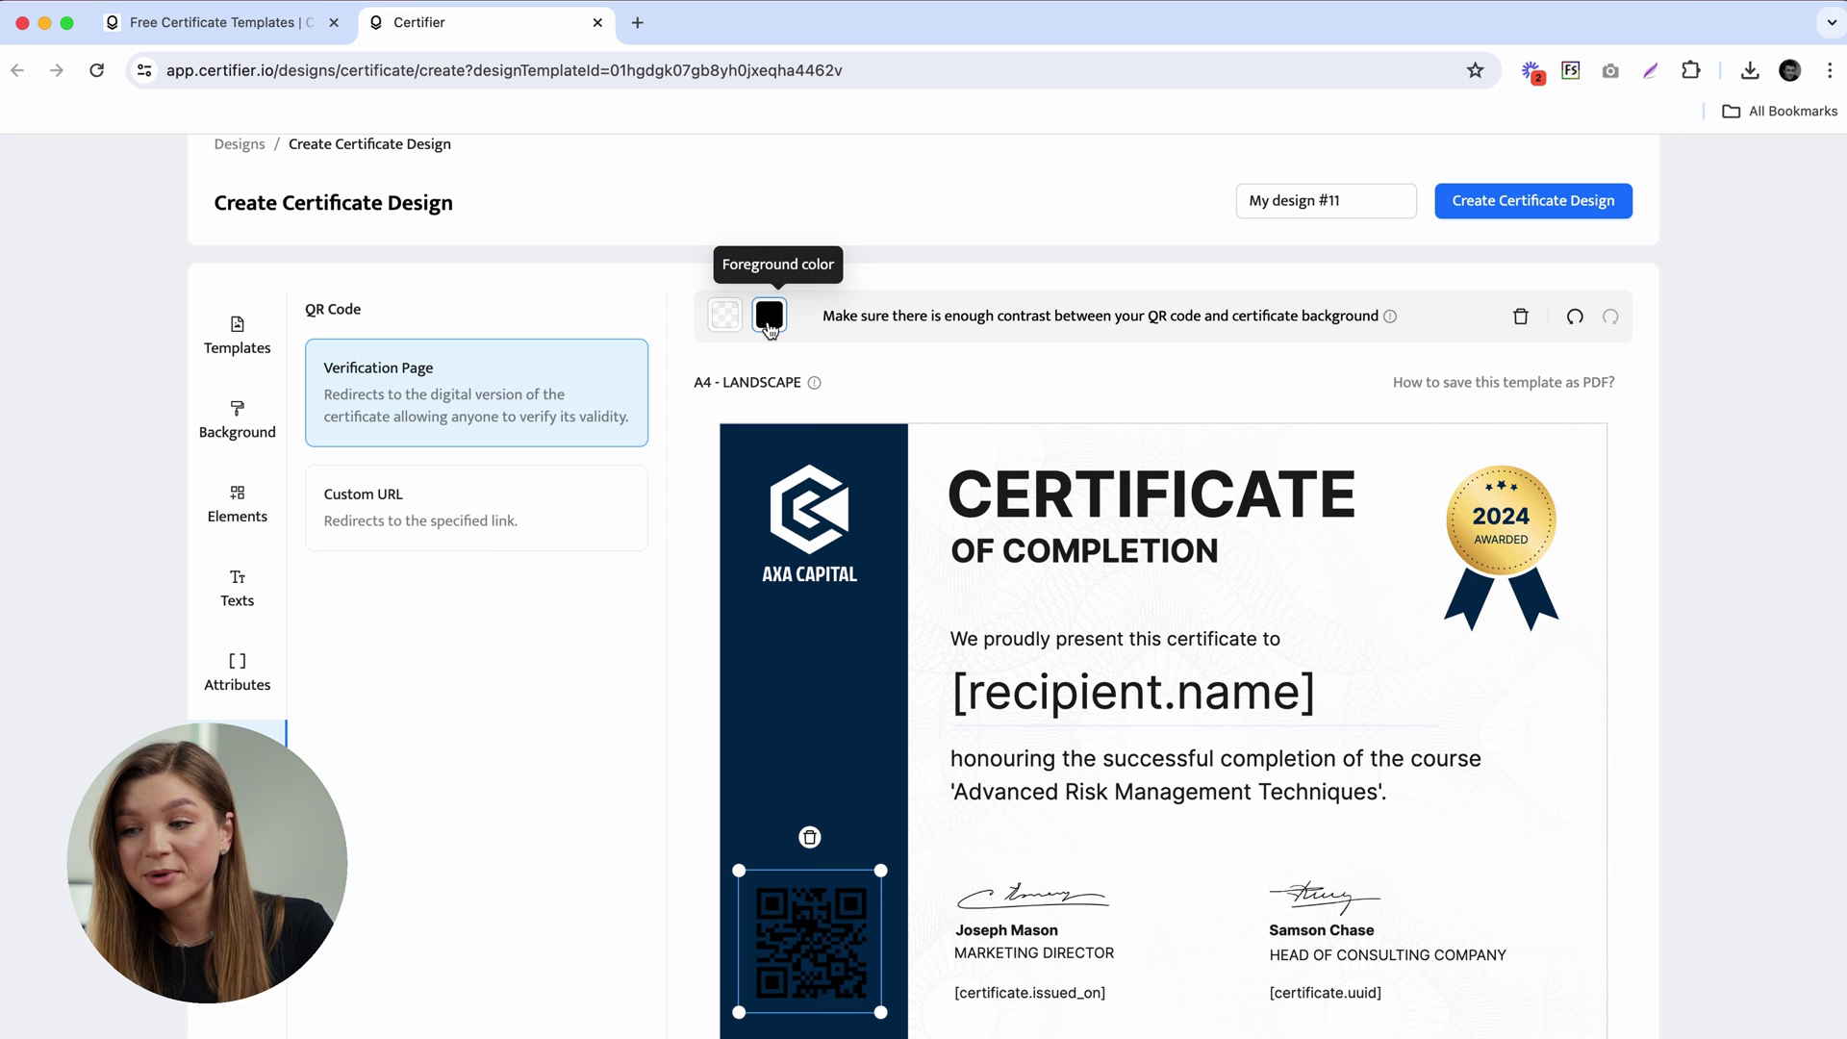
Set the QR code's foreground colour to white.
left_click(770, 315)
left_click_drag(816, 385, 767, 369)
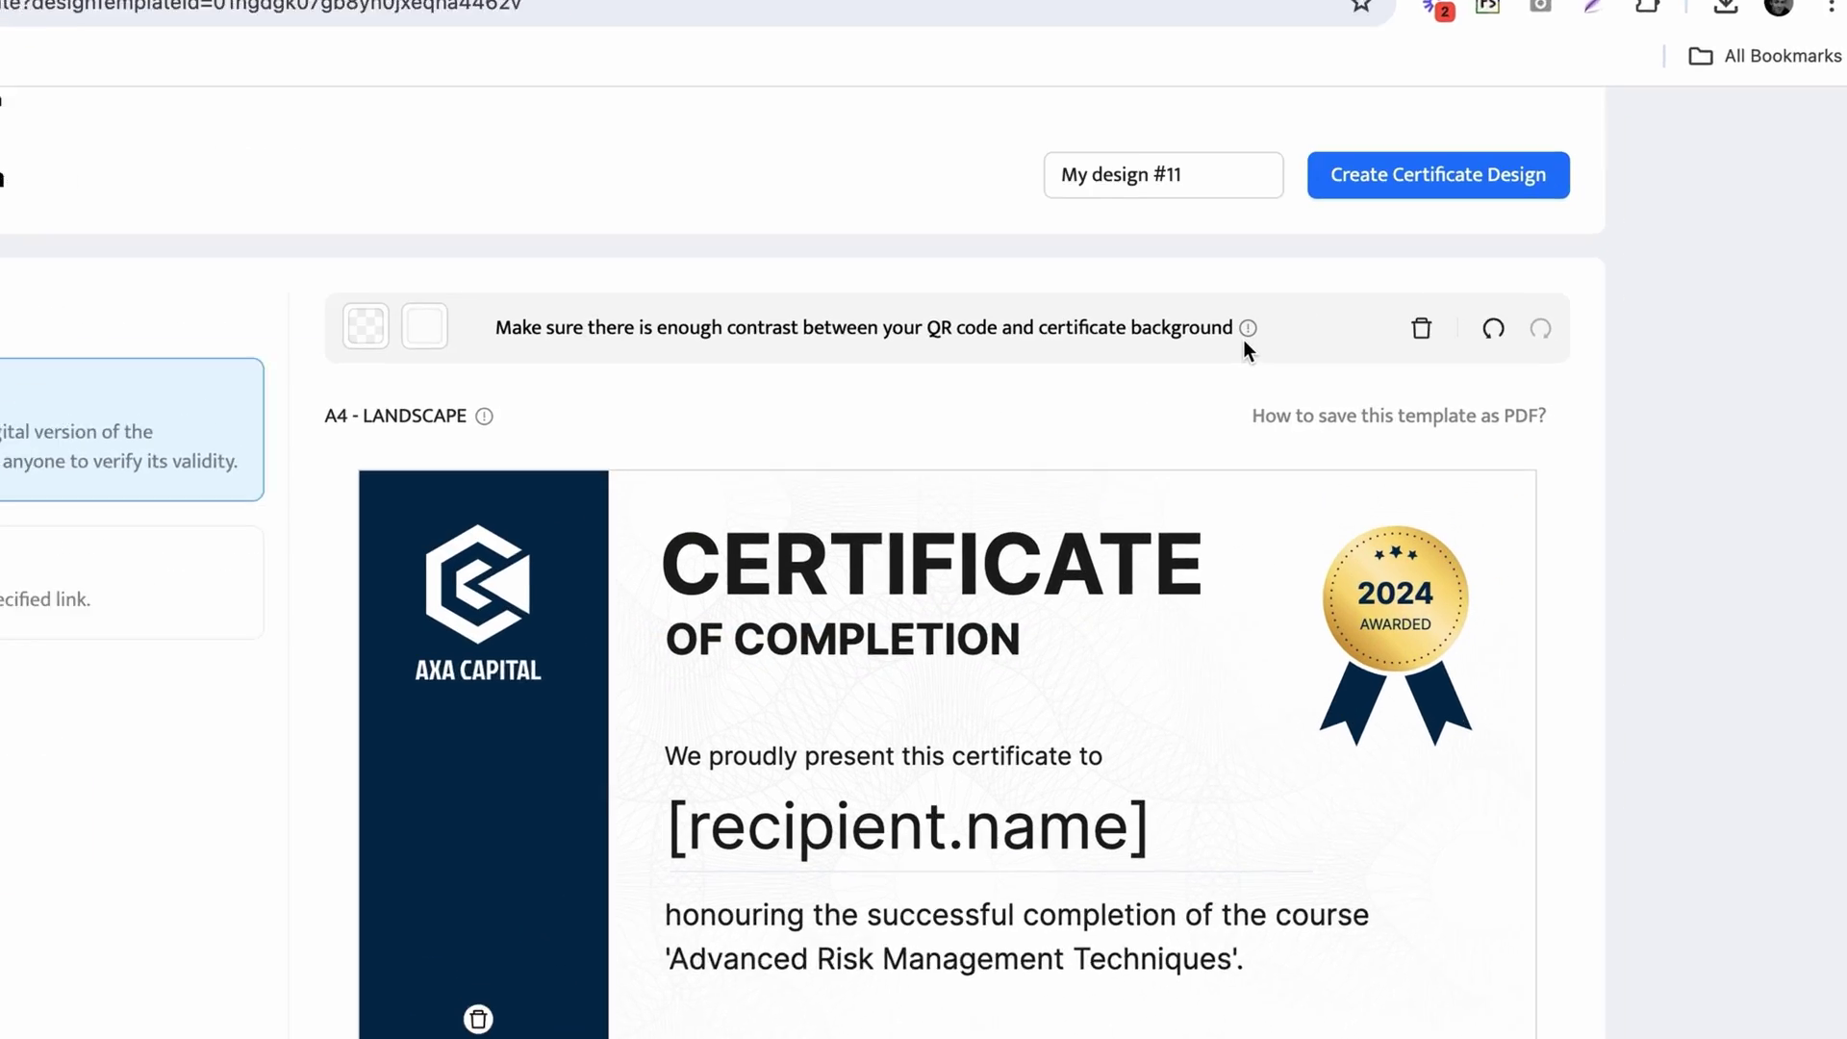
mouse_move(1390, 322)
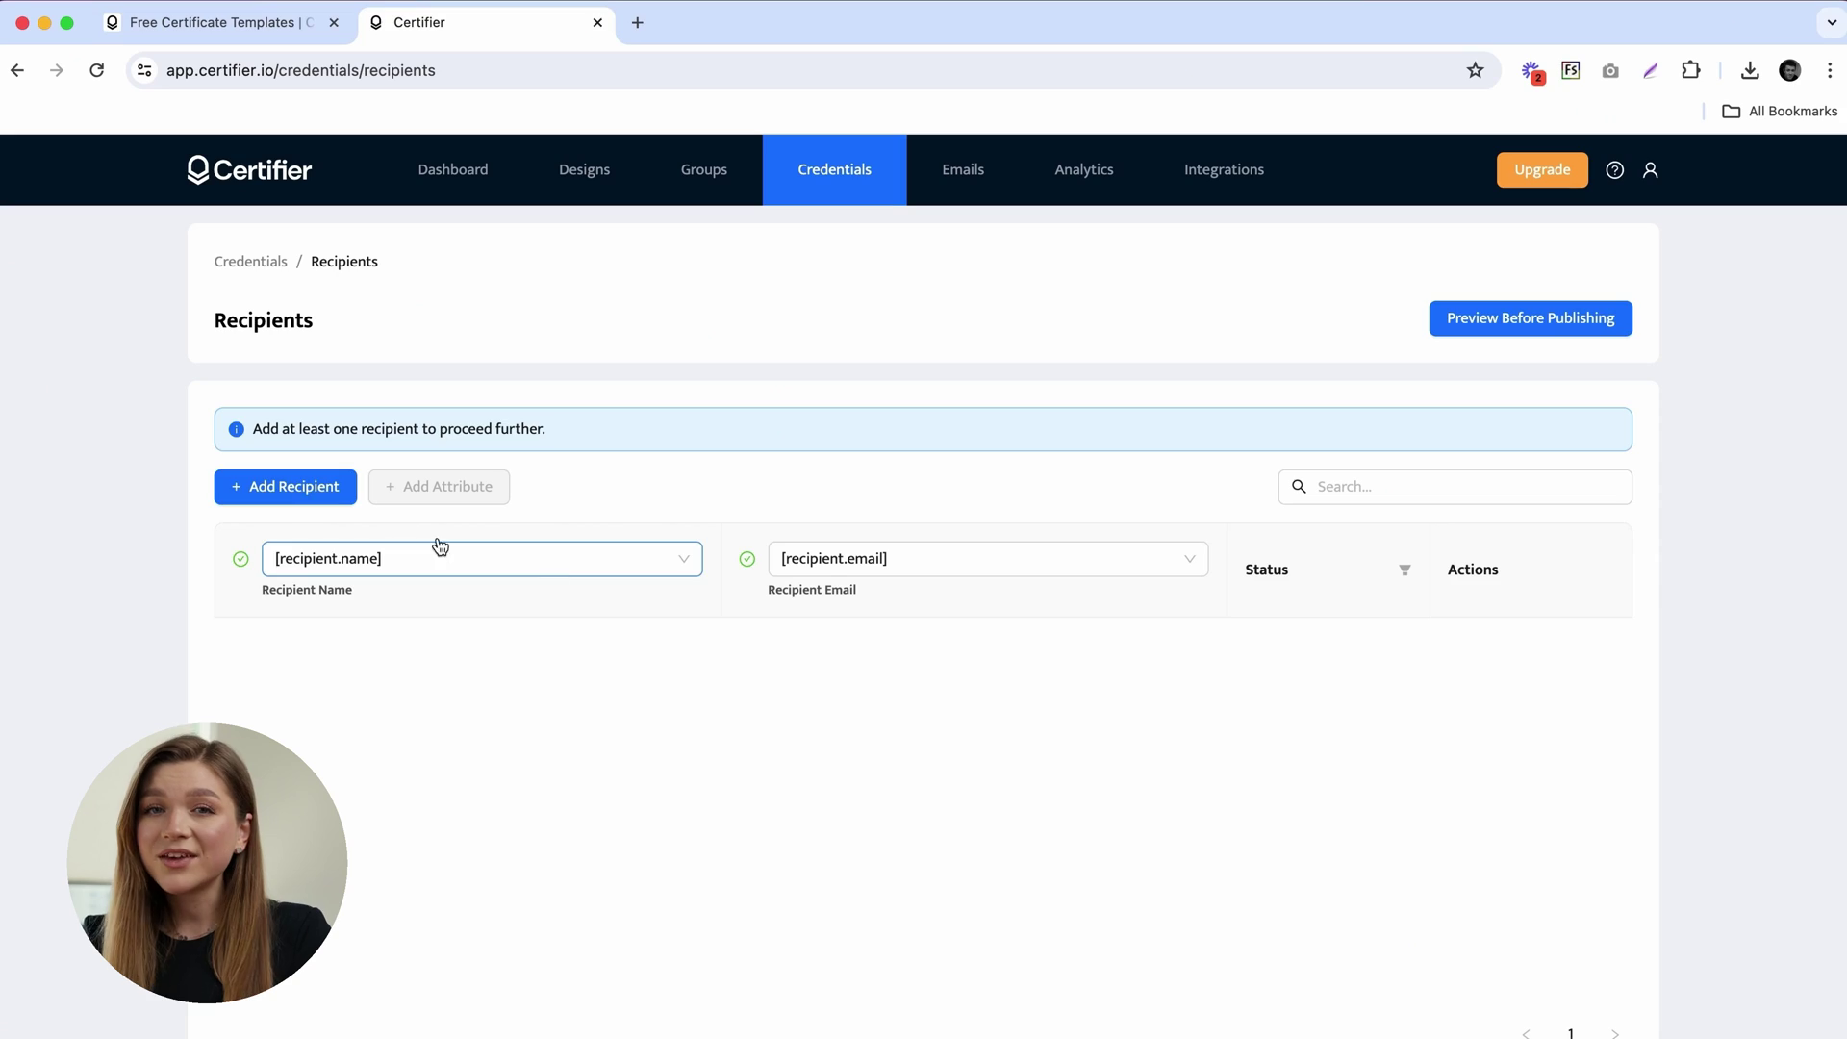
Drop the manual recipient entry and upload Recipients spreadsheet.xlsx as the recipient list.
left_click(306, 494)
type("Amy S")
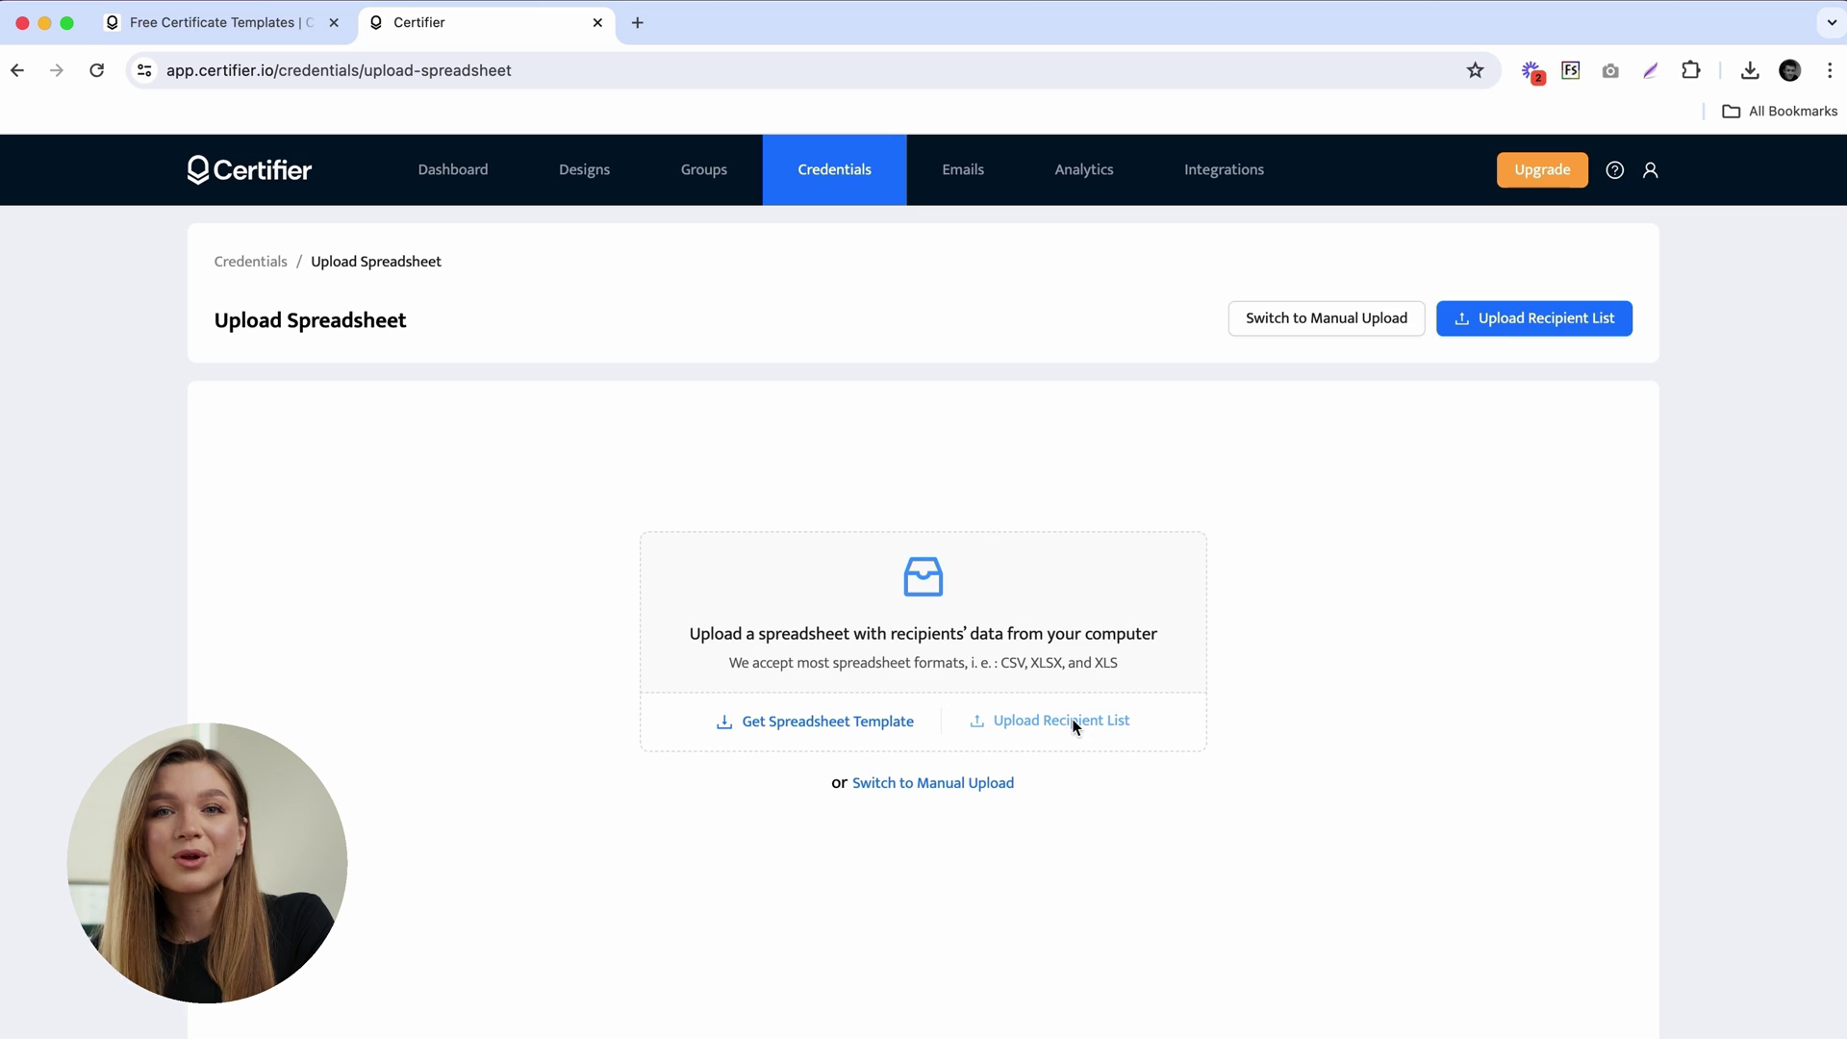
left_click(1074, 725)
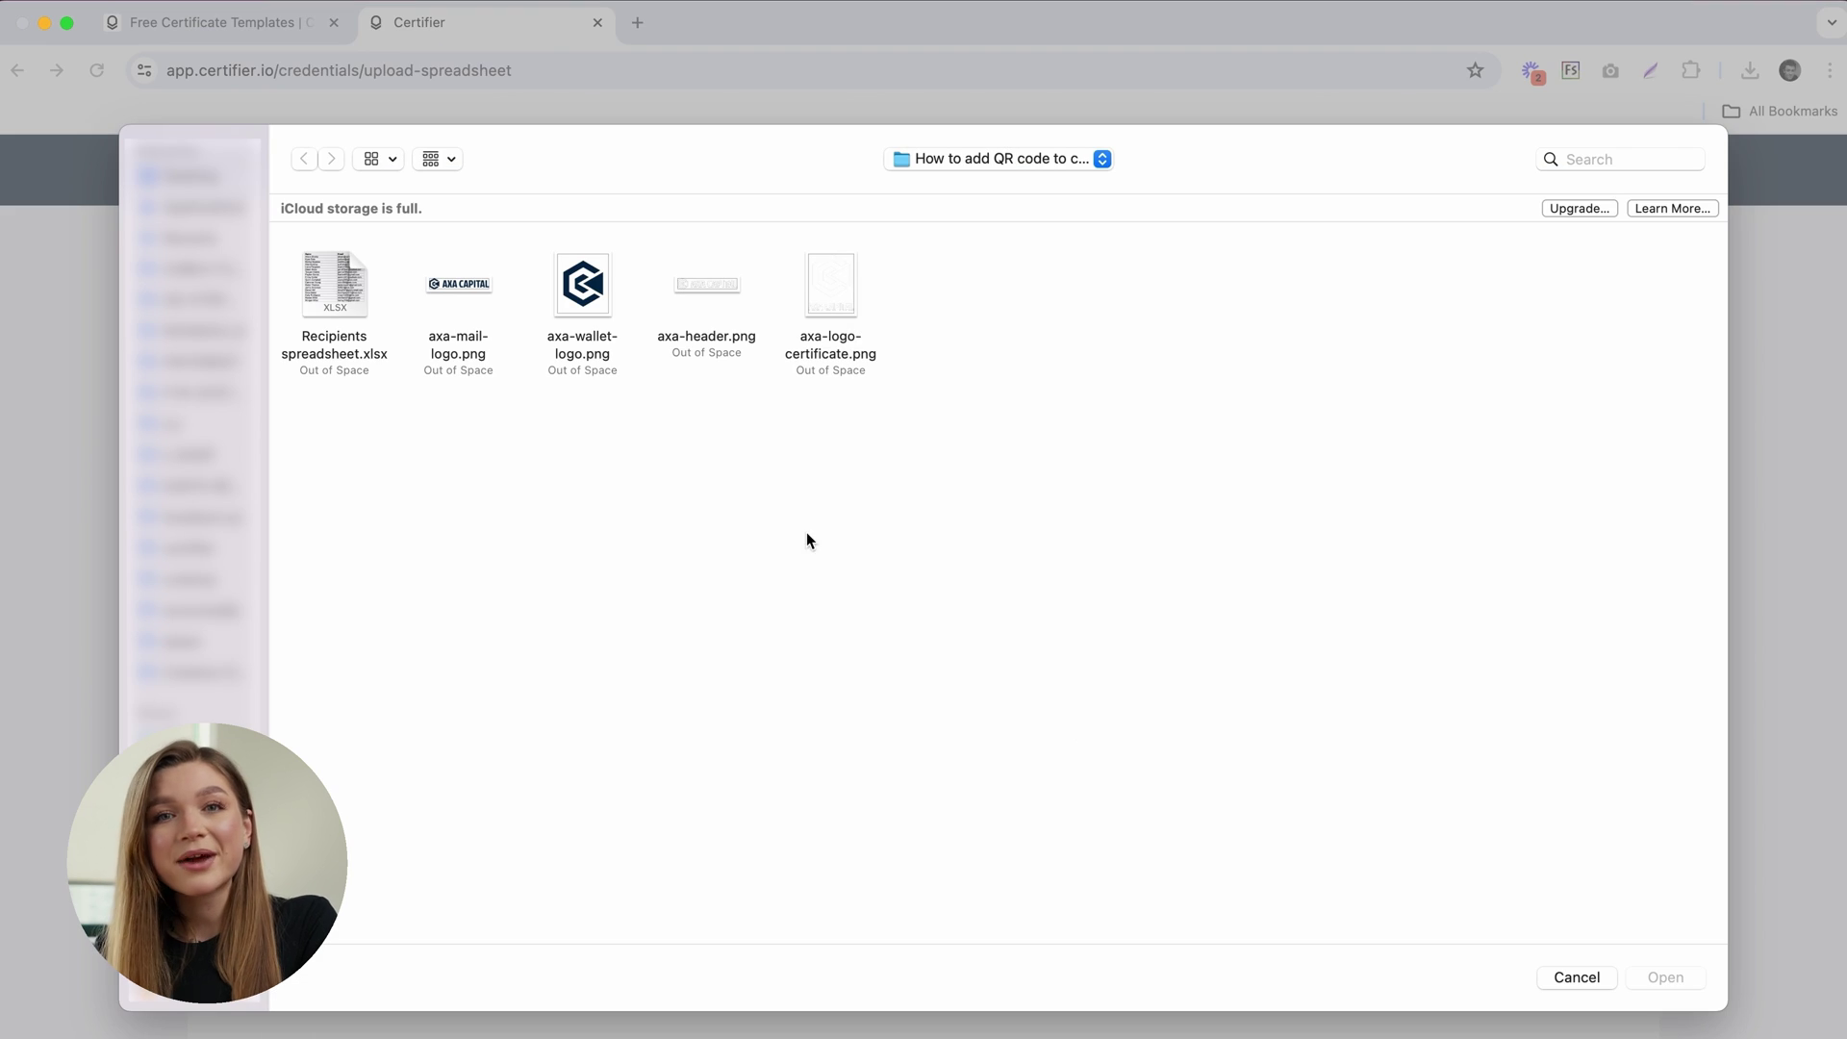
left_click(331, 285)
key("space")
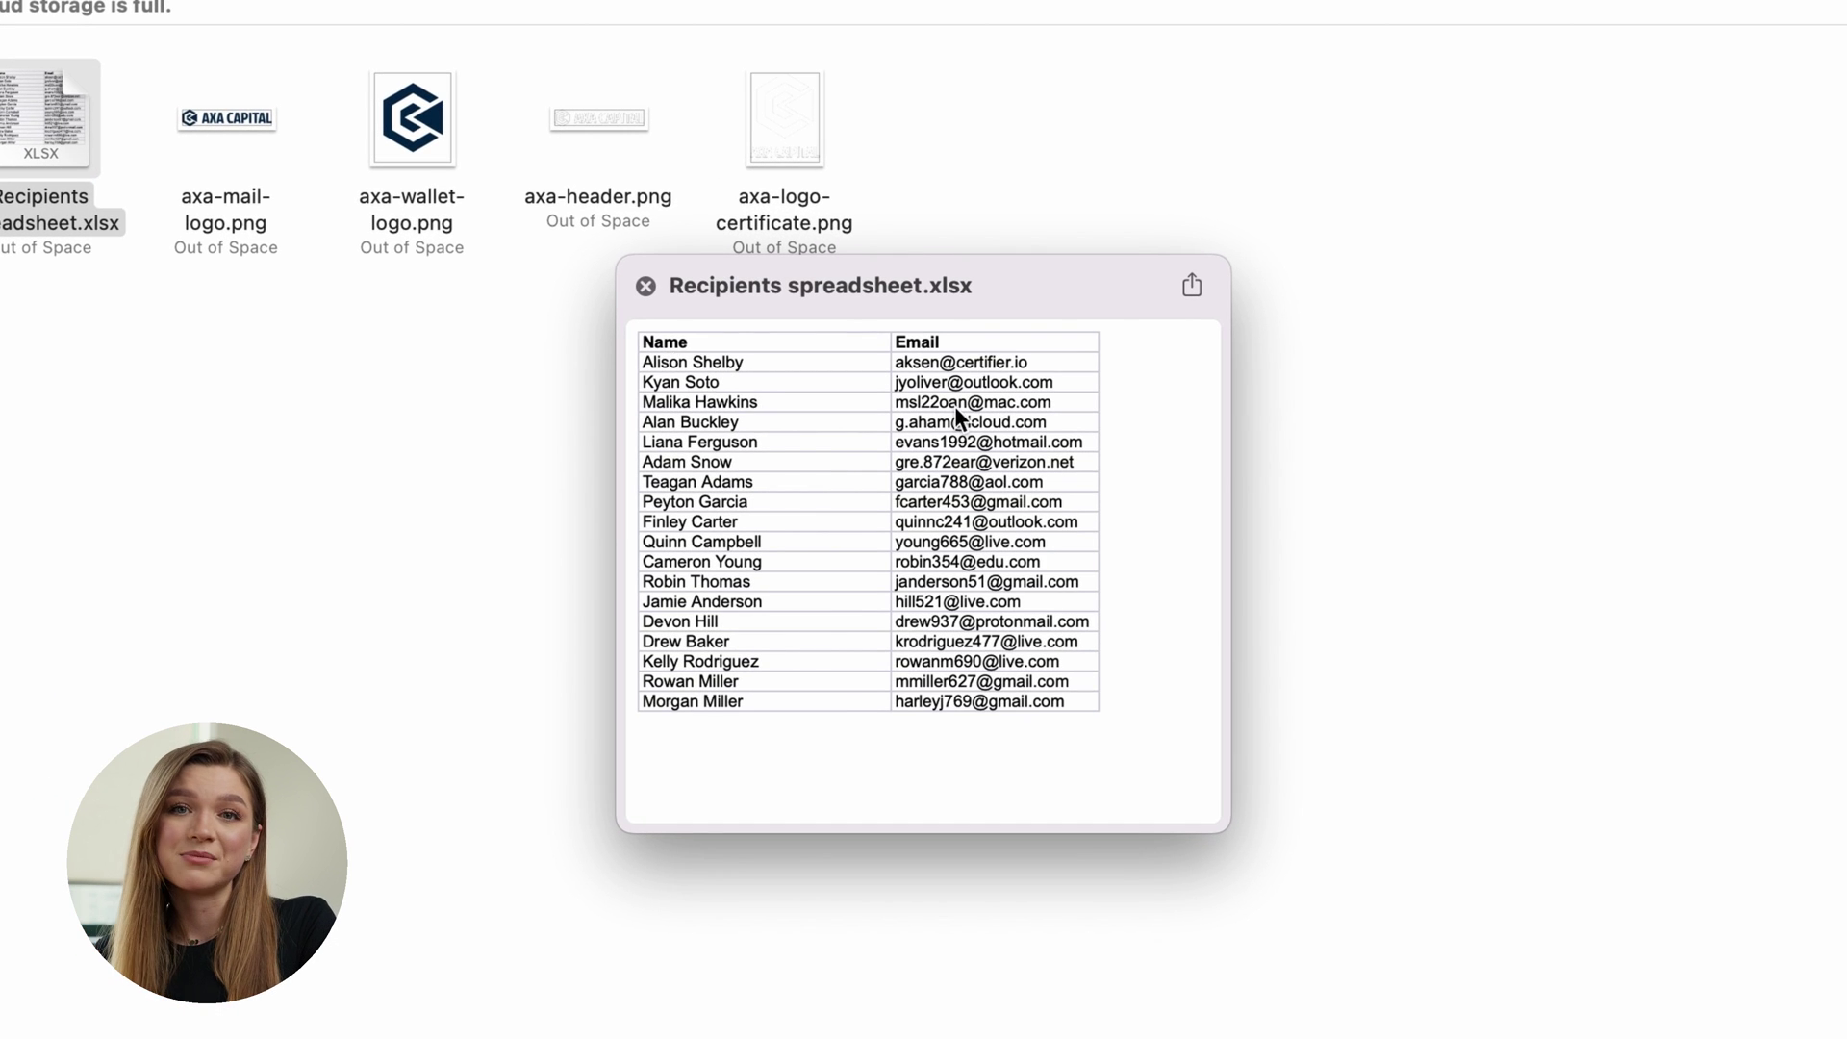
key("space")
key("Return")
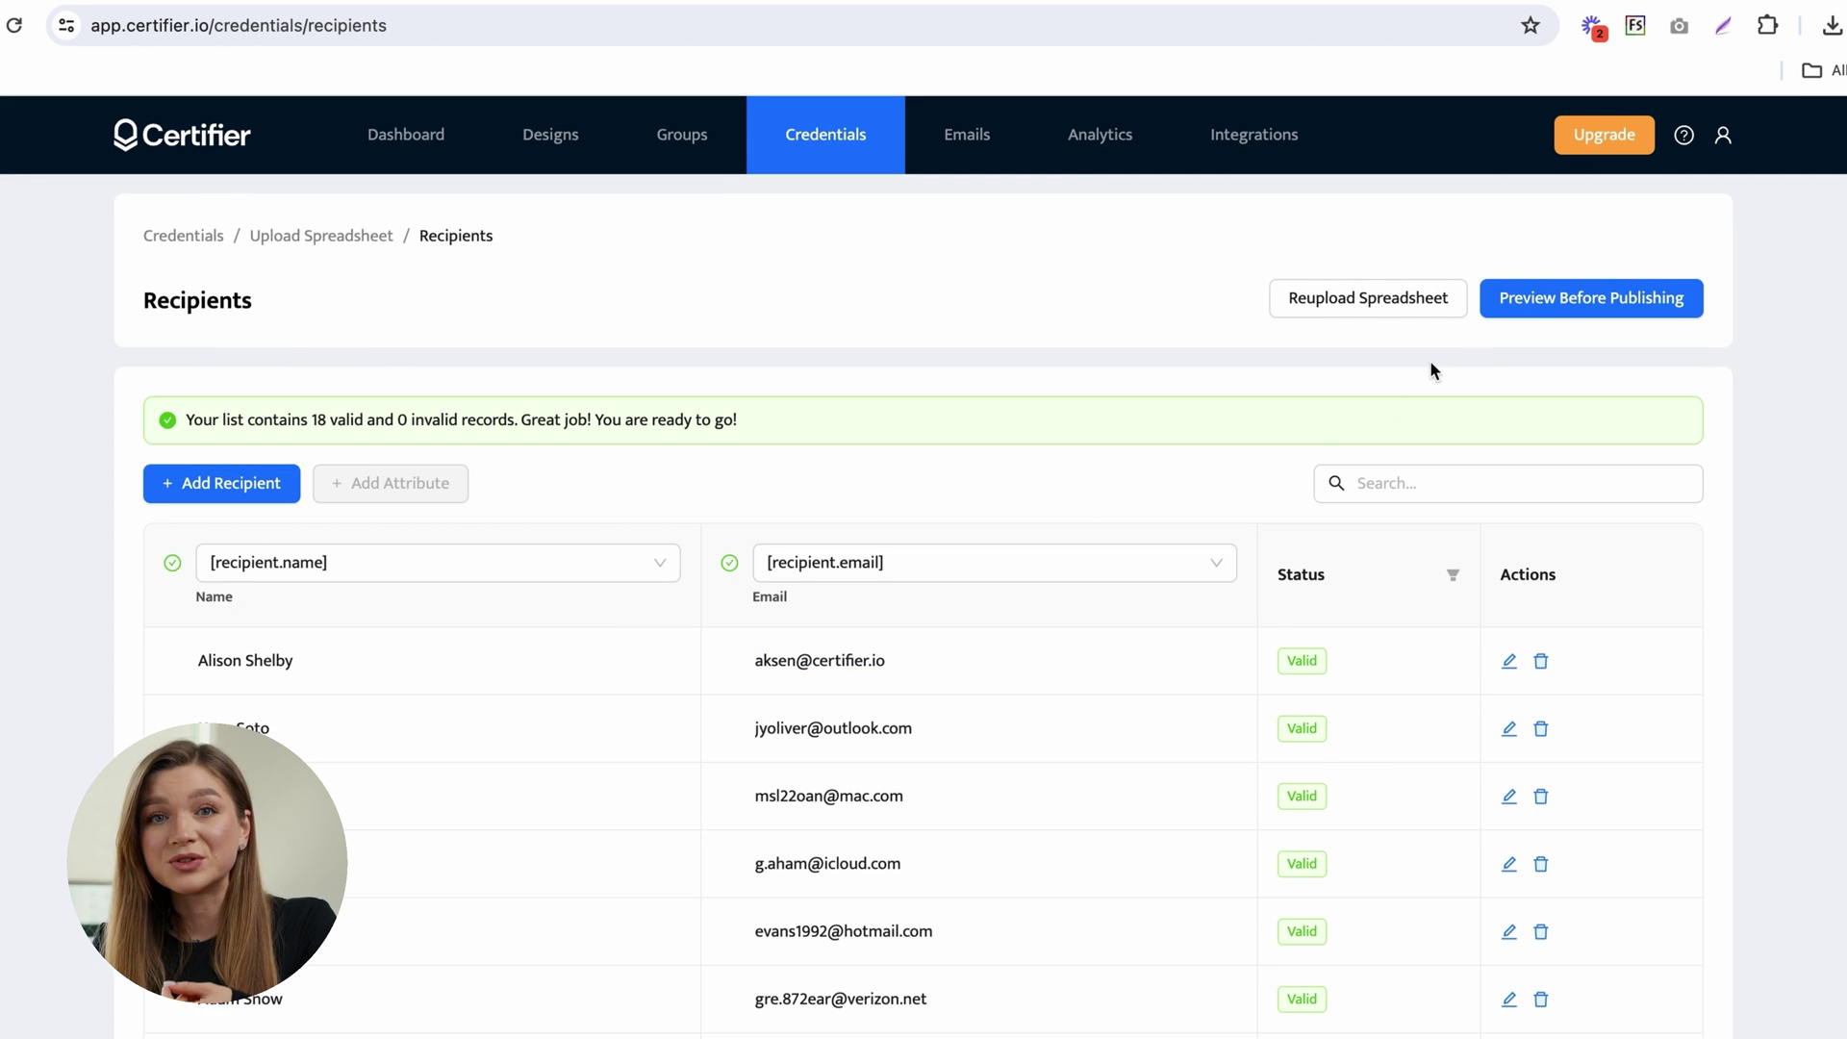
Preview the personalised certificates for several different recipients before publishing.
left_click(1553, 300)
scroll(1707, 500, "down", 1)
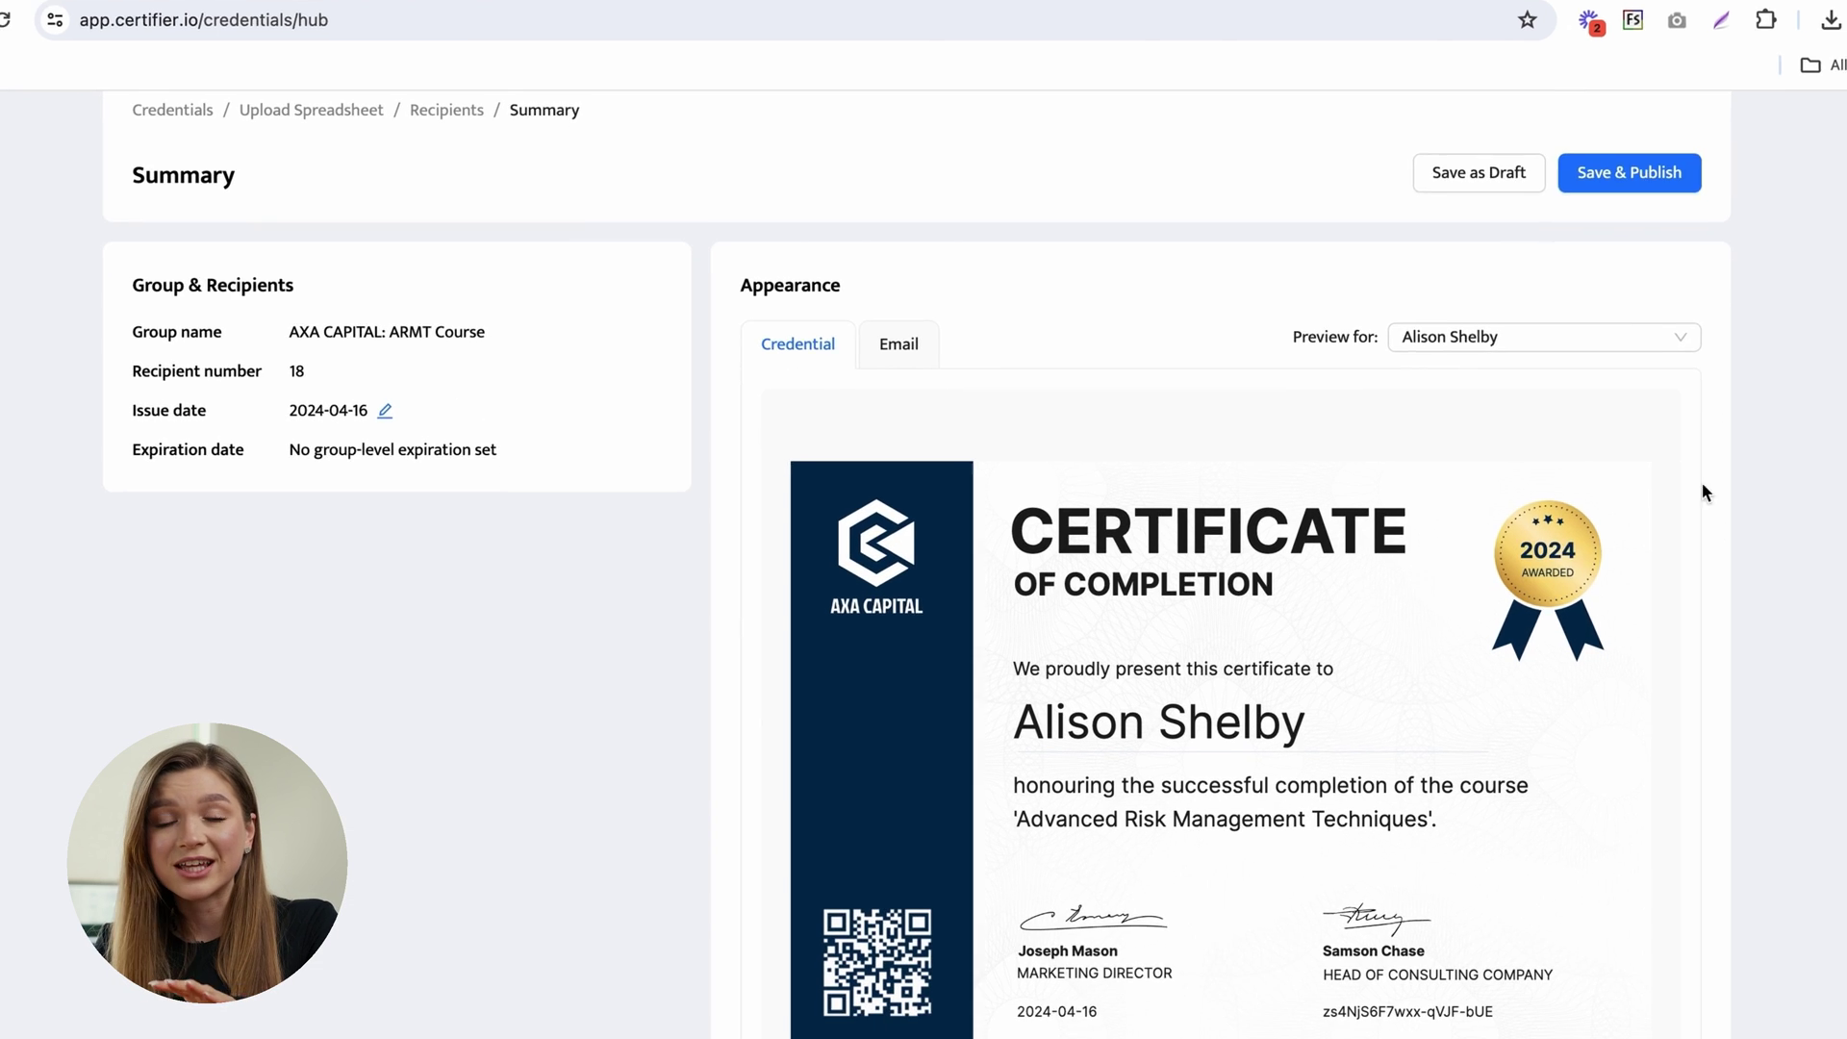
left_click(1626, 335)
left_click(1593, 419)
left_click(1584, 345)
left_click(1574, 459)
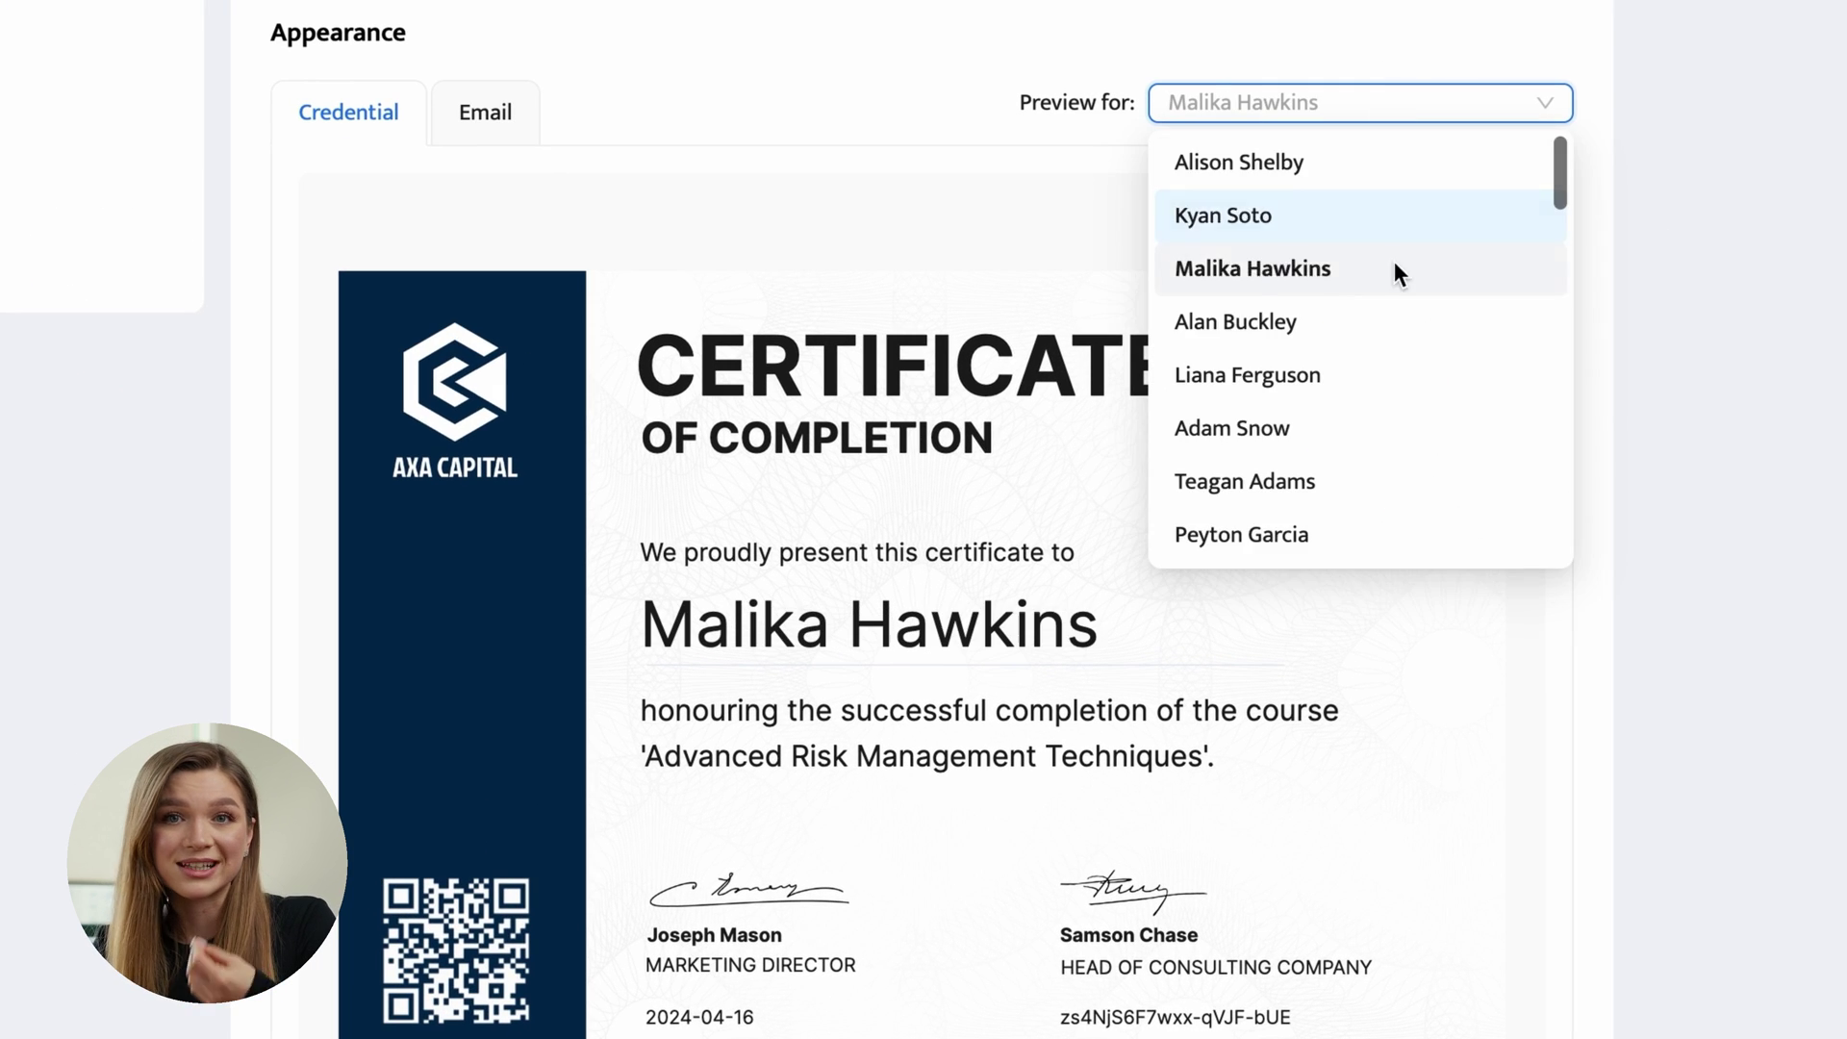
left_click(1394, 269)
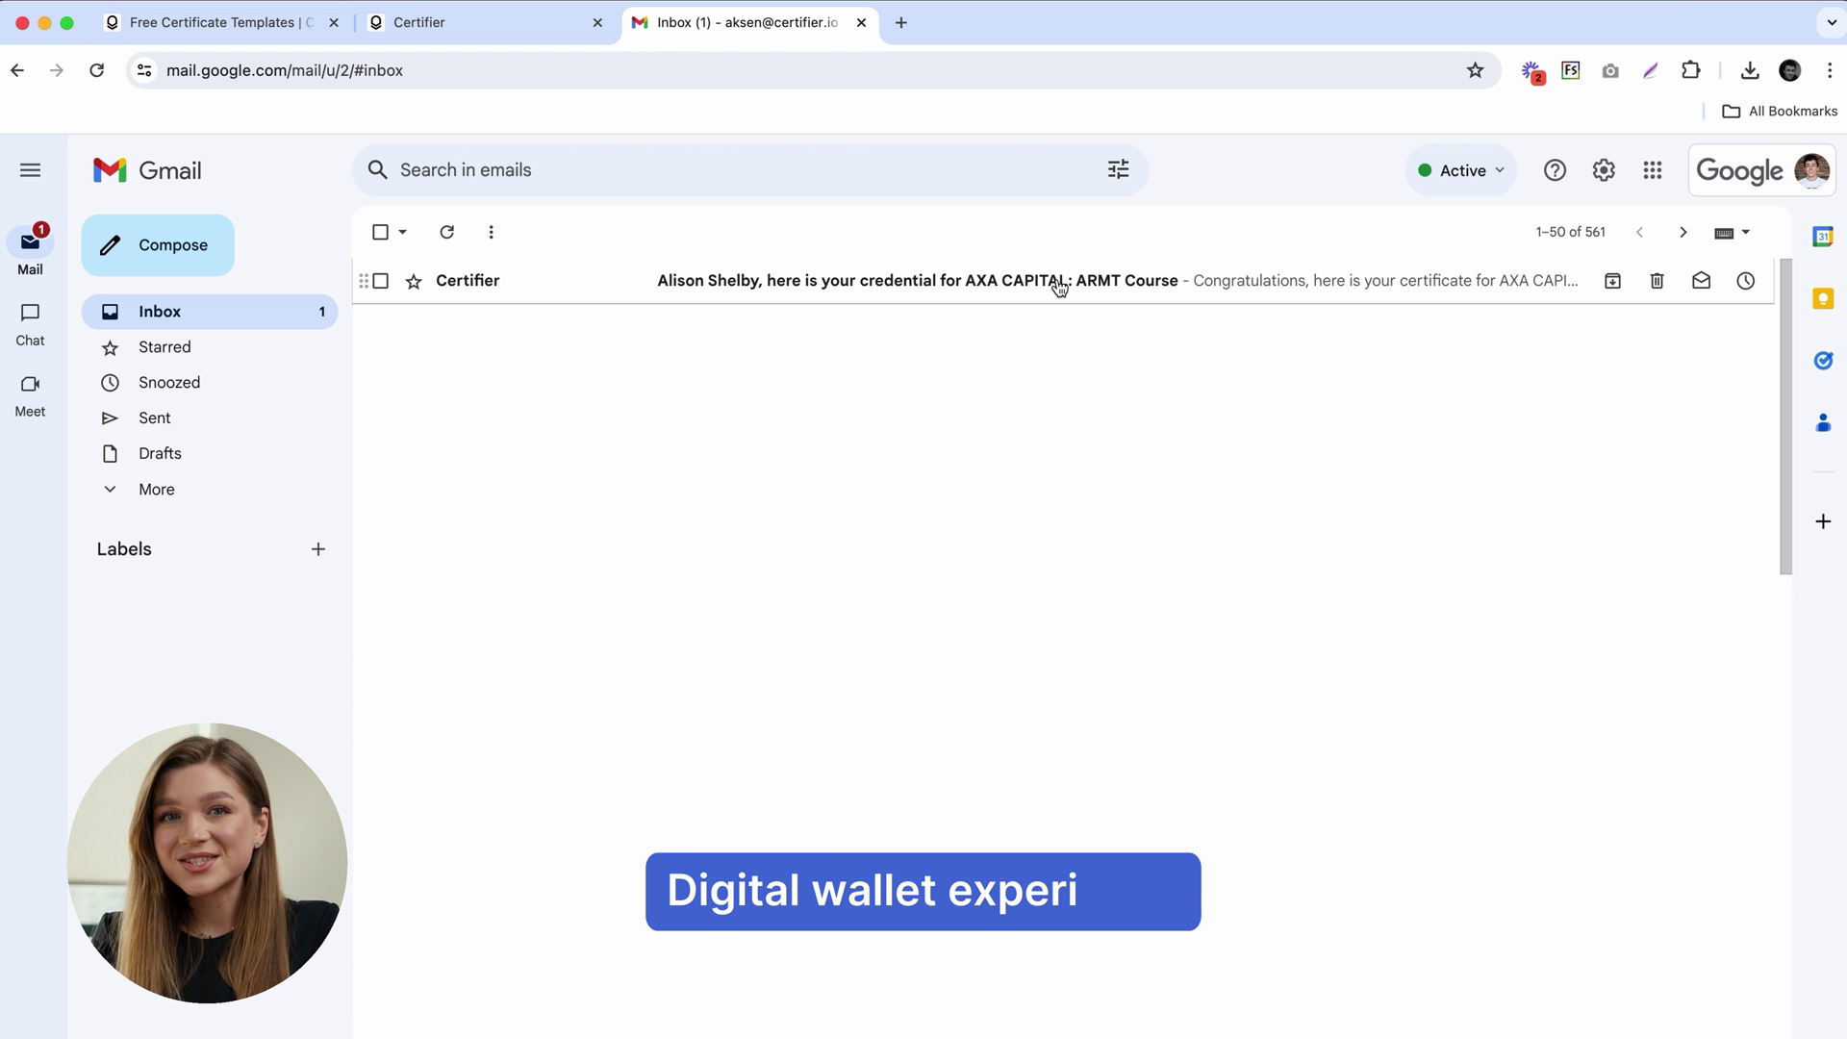
Open the Certifier certificate email in Gmail and follow its Download Certificate link.
left_click(1060, 286)
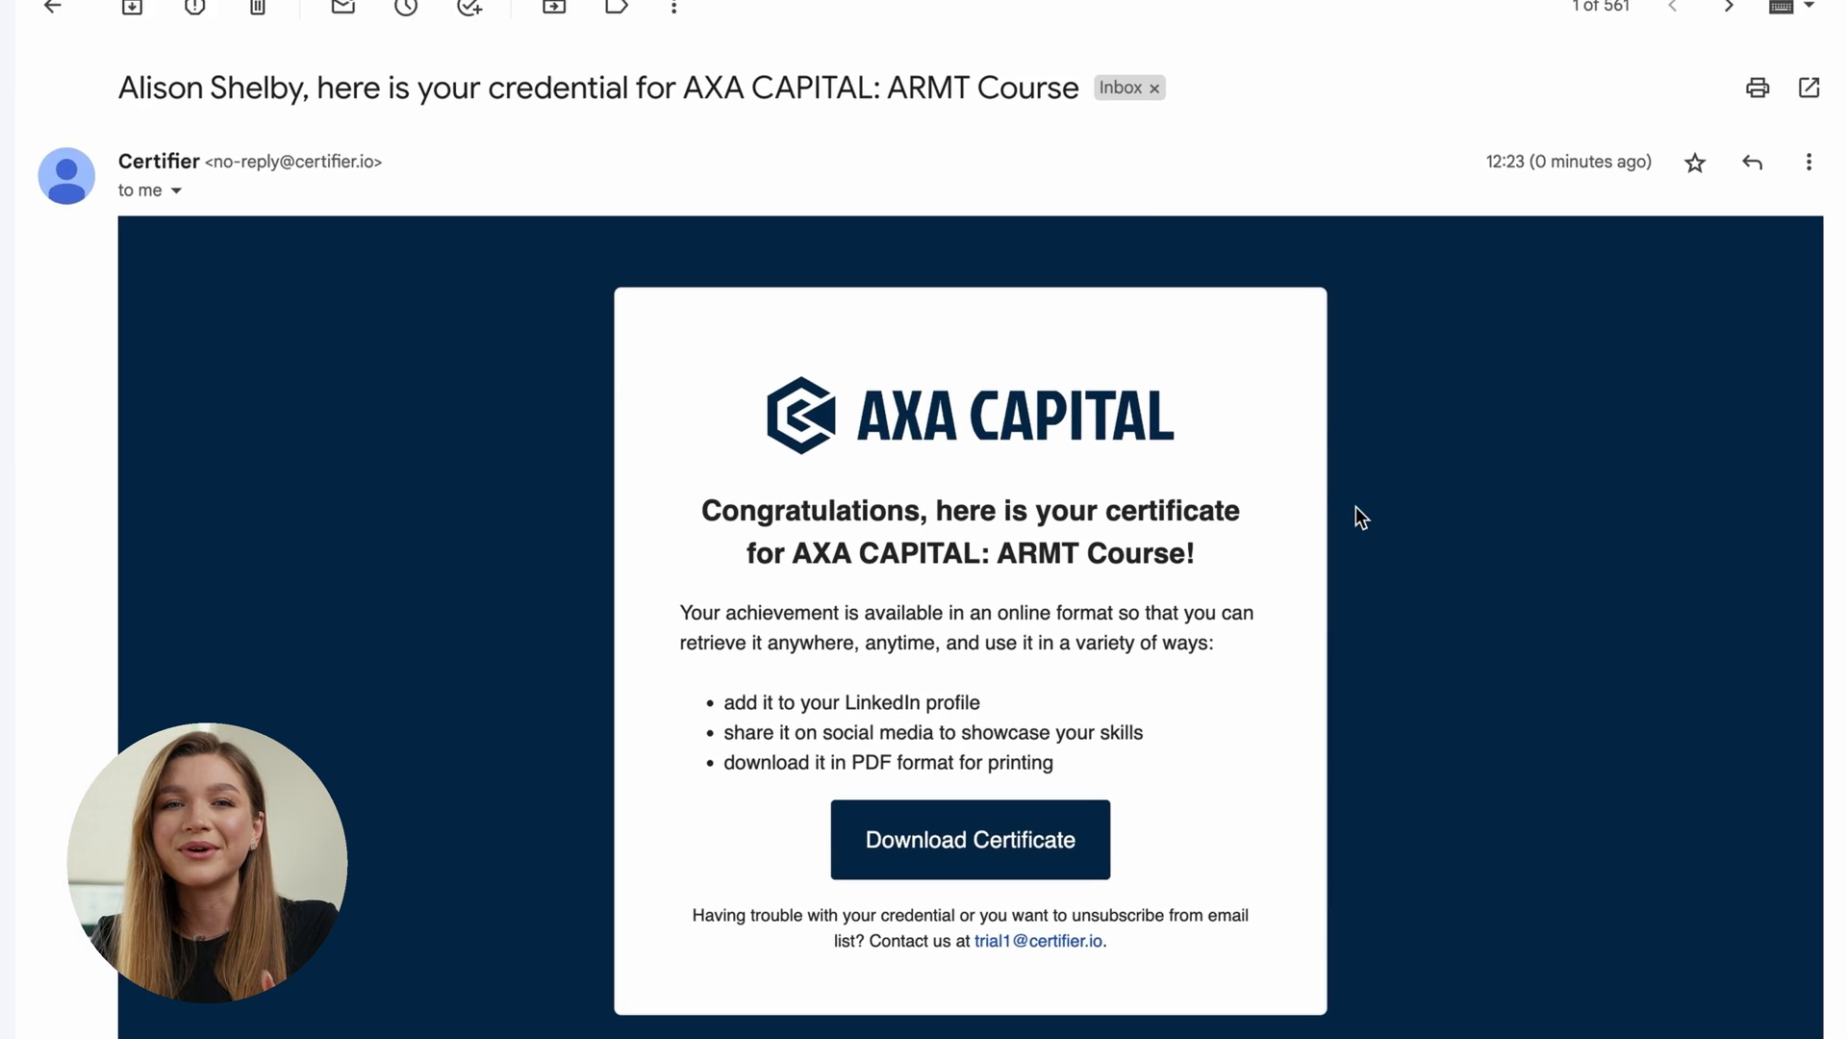
left_click(937, 840)
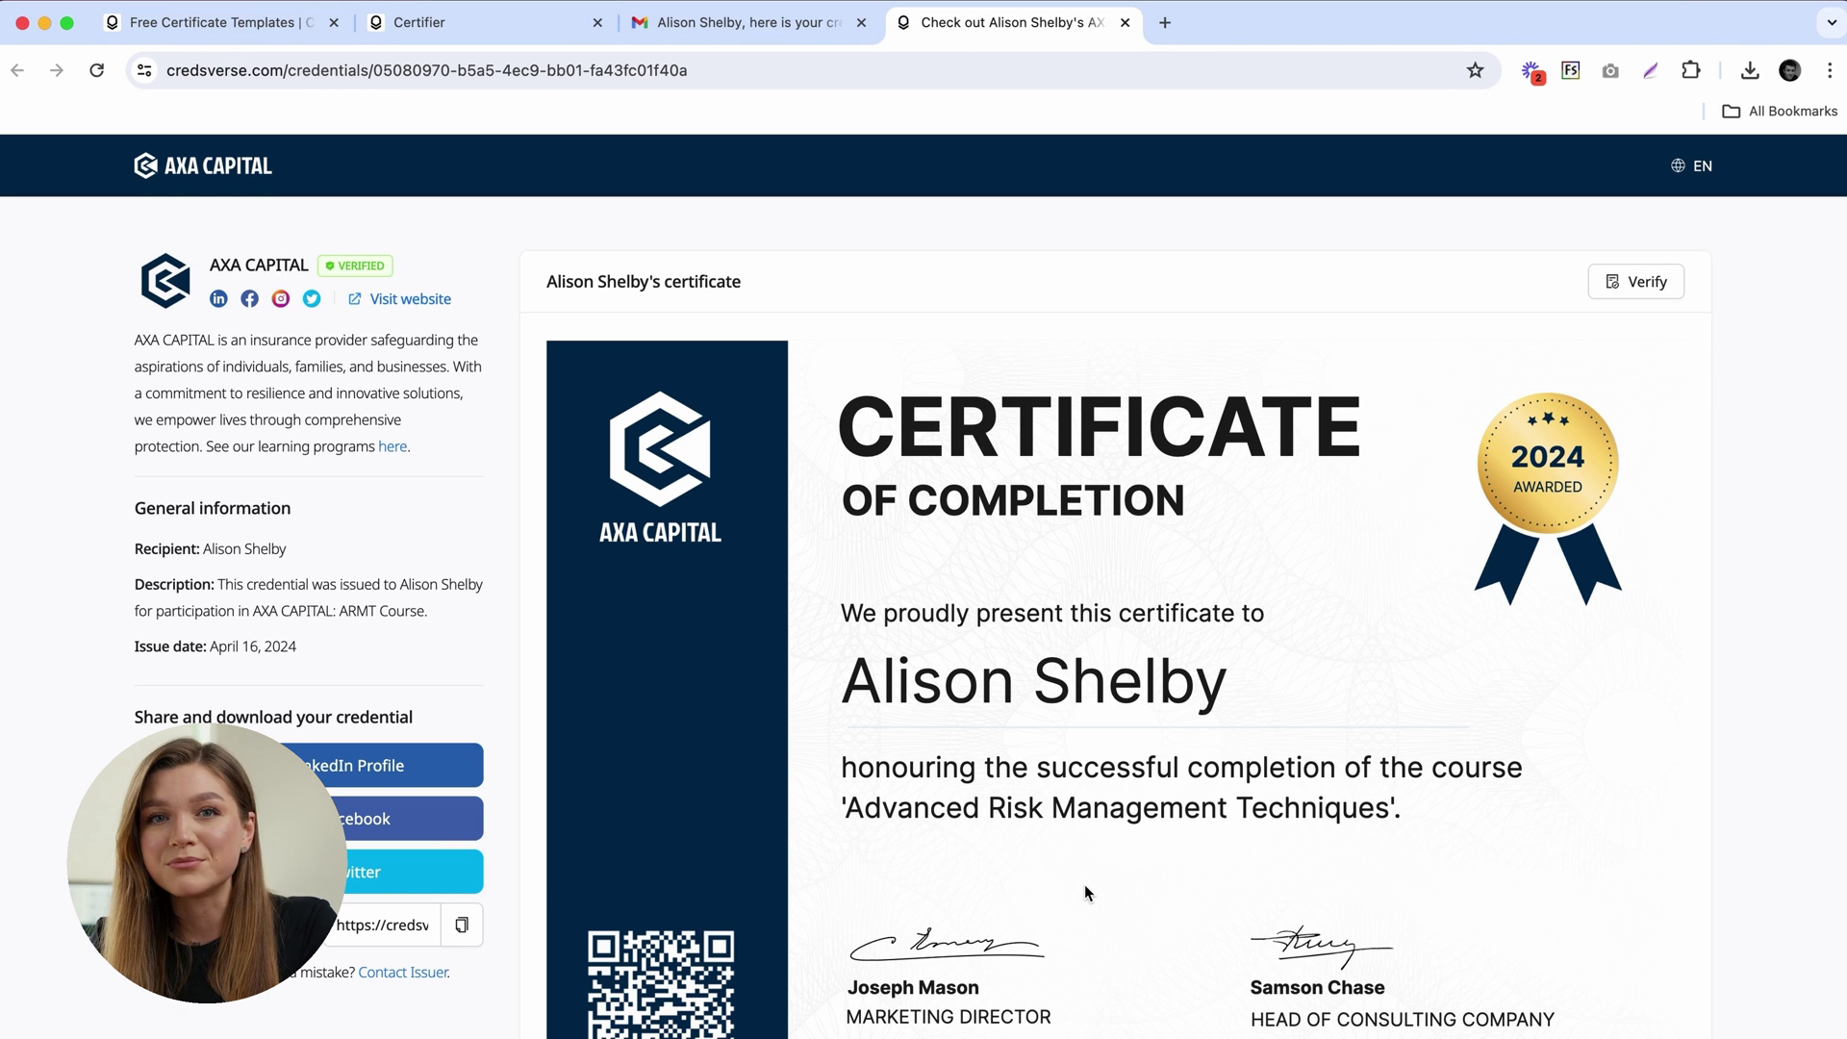
Download the certificate as a PDF from the credential page's Share and download section.
scroll(1084, 885, "down", 1)
scroll(1084, 885, "up", 1)
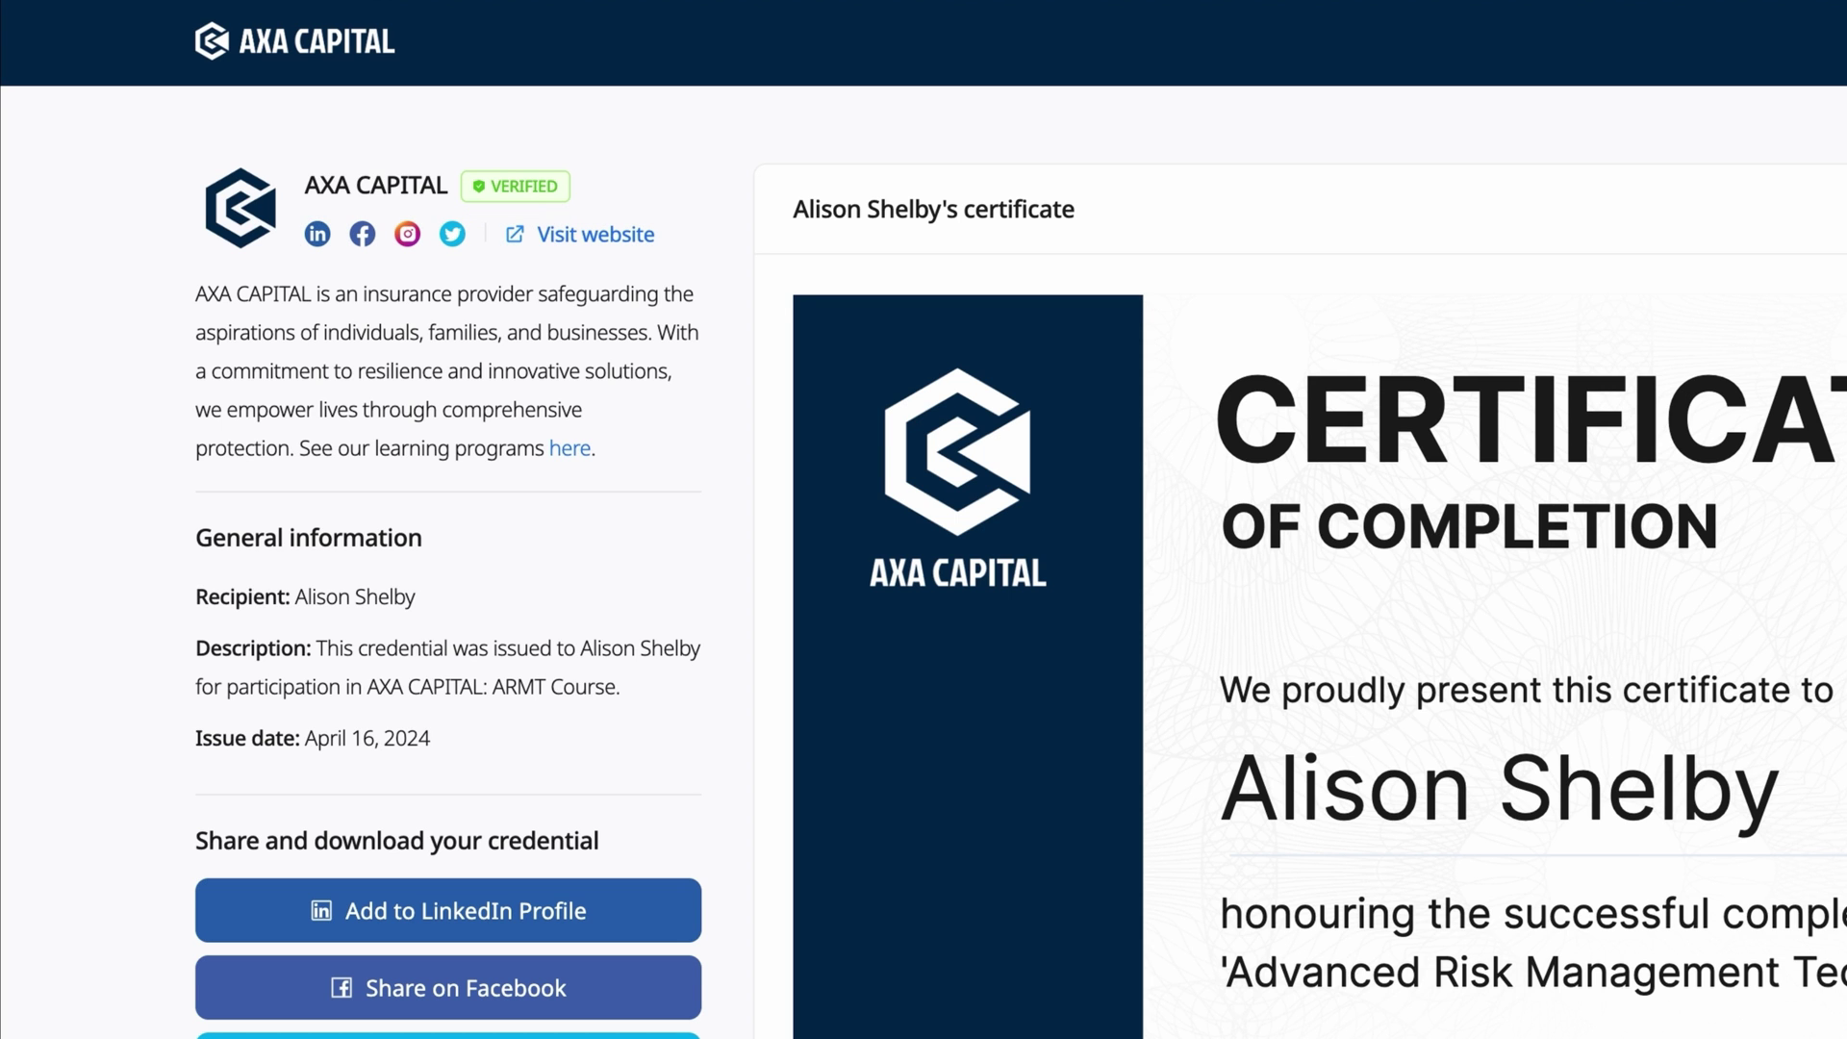
scroll(551, 652, "down", 3)
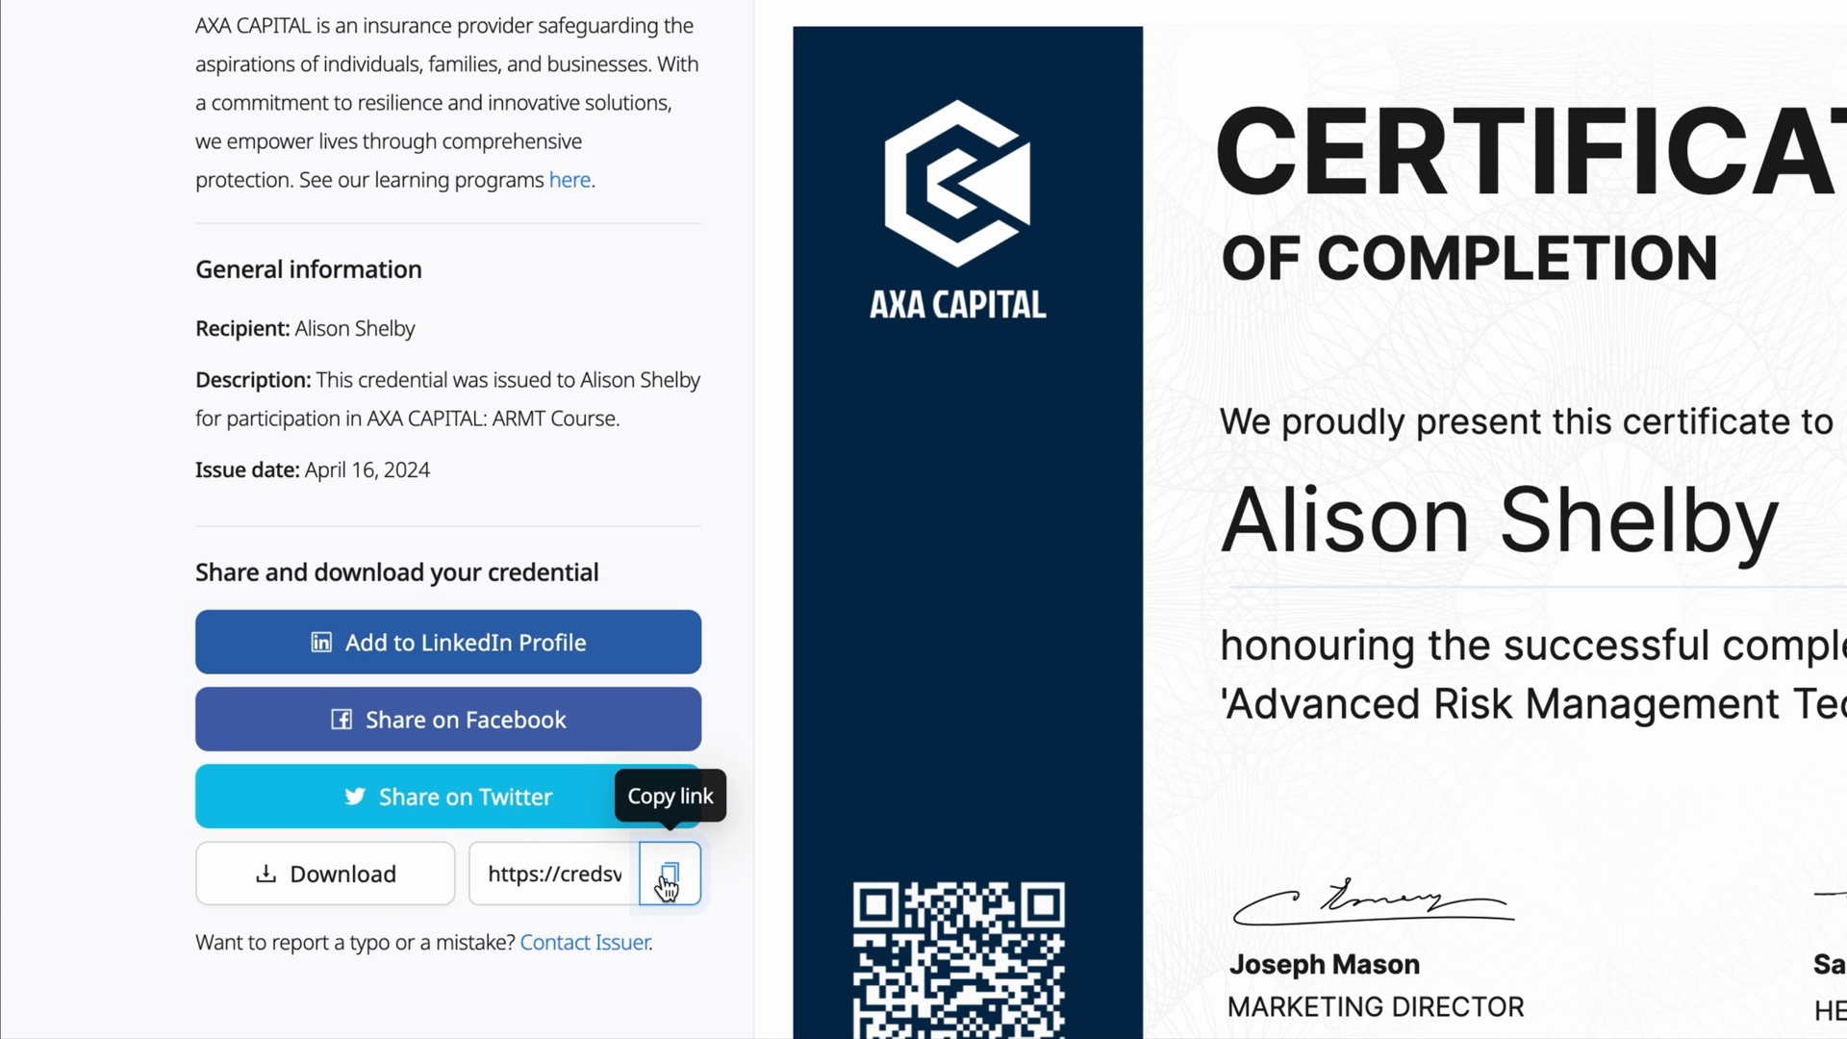
left_click(334, 883)
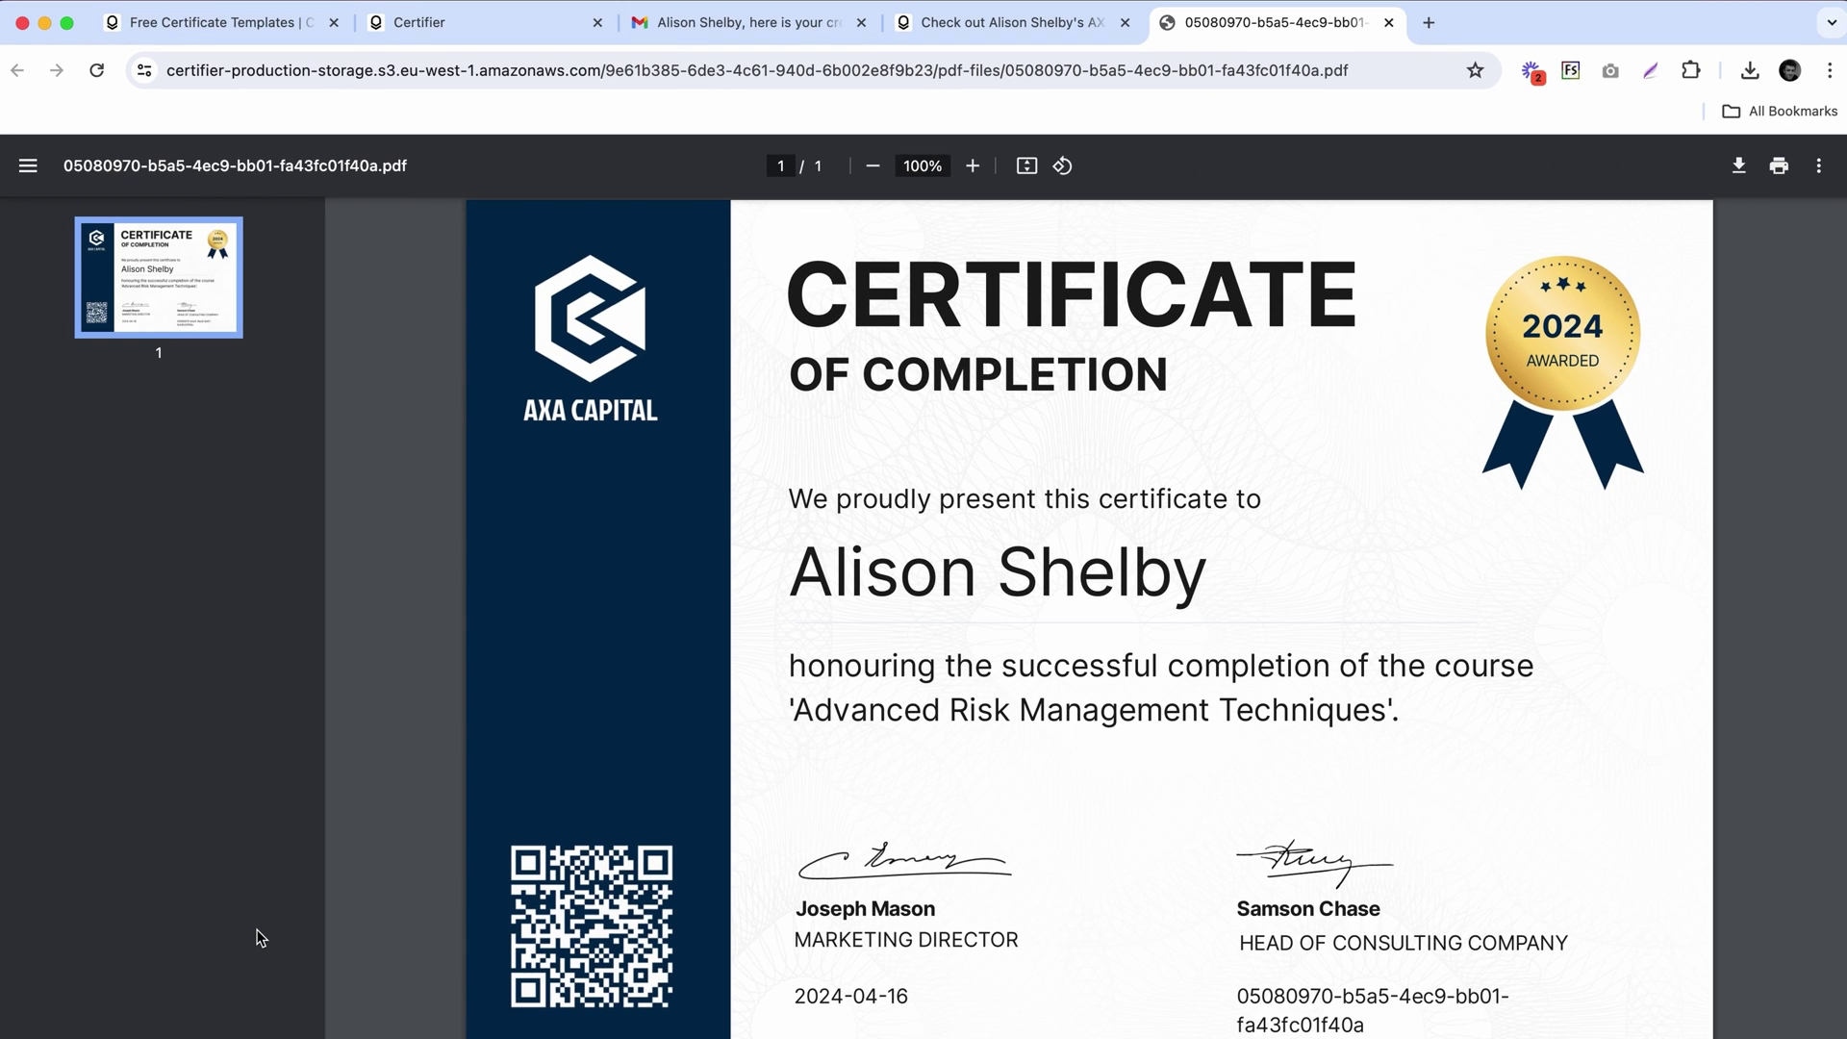